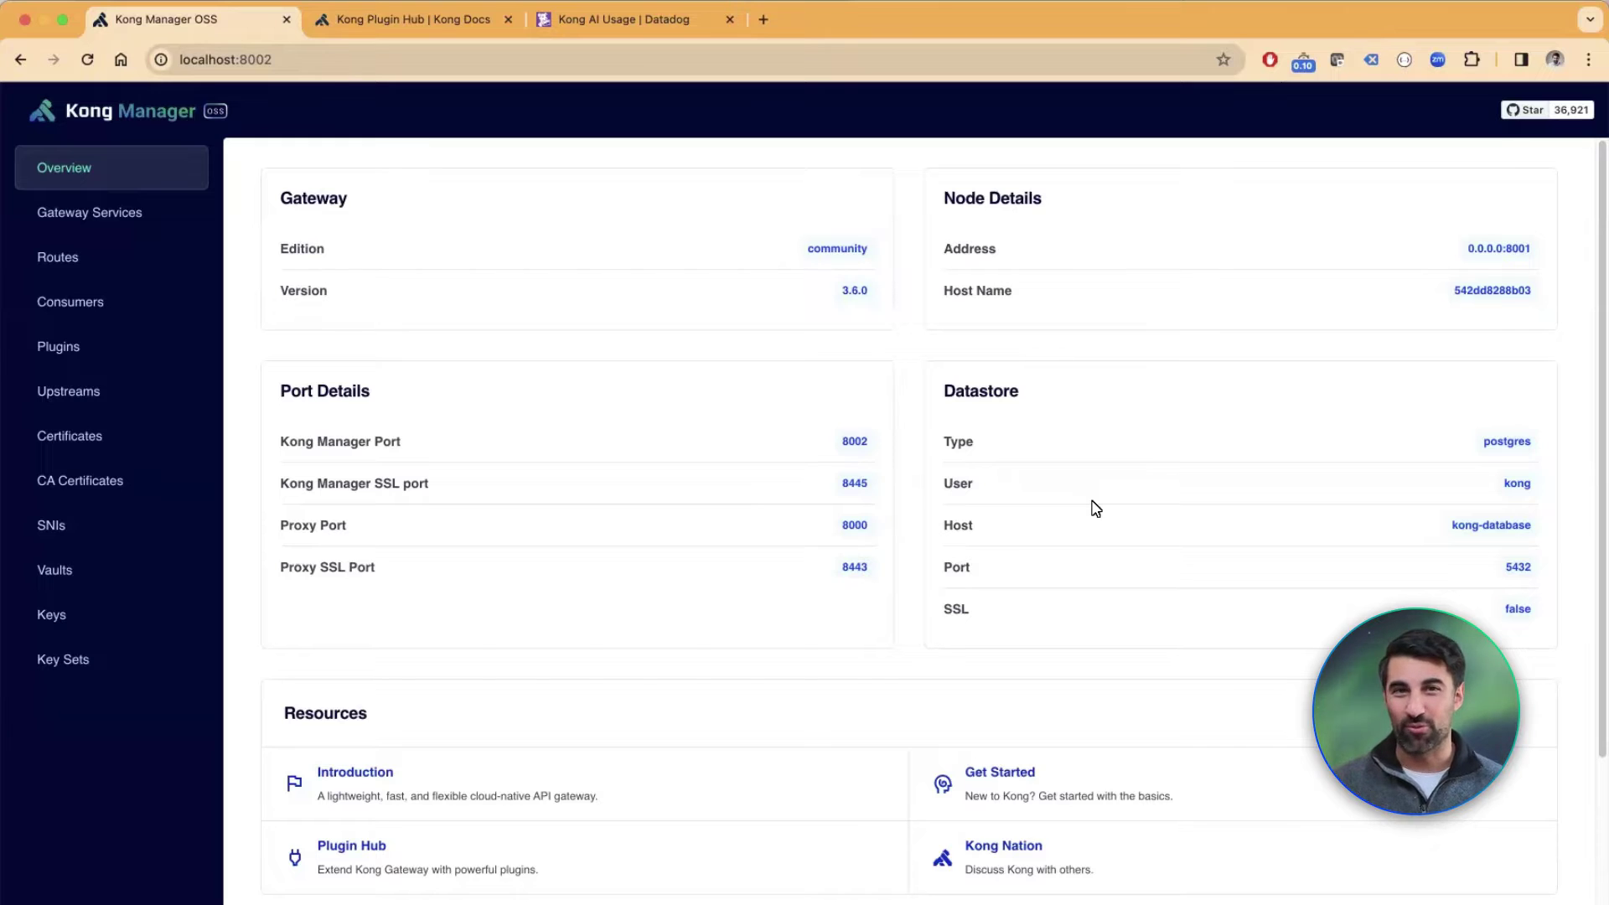
# Step: Review the first AI Proxy plugin's configuration from the Gateway Services plugins list
pyautogui.click(144, 213)
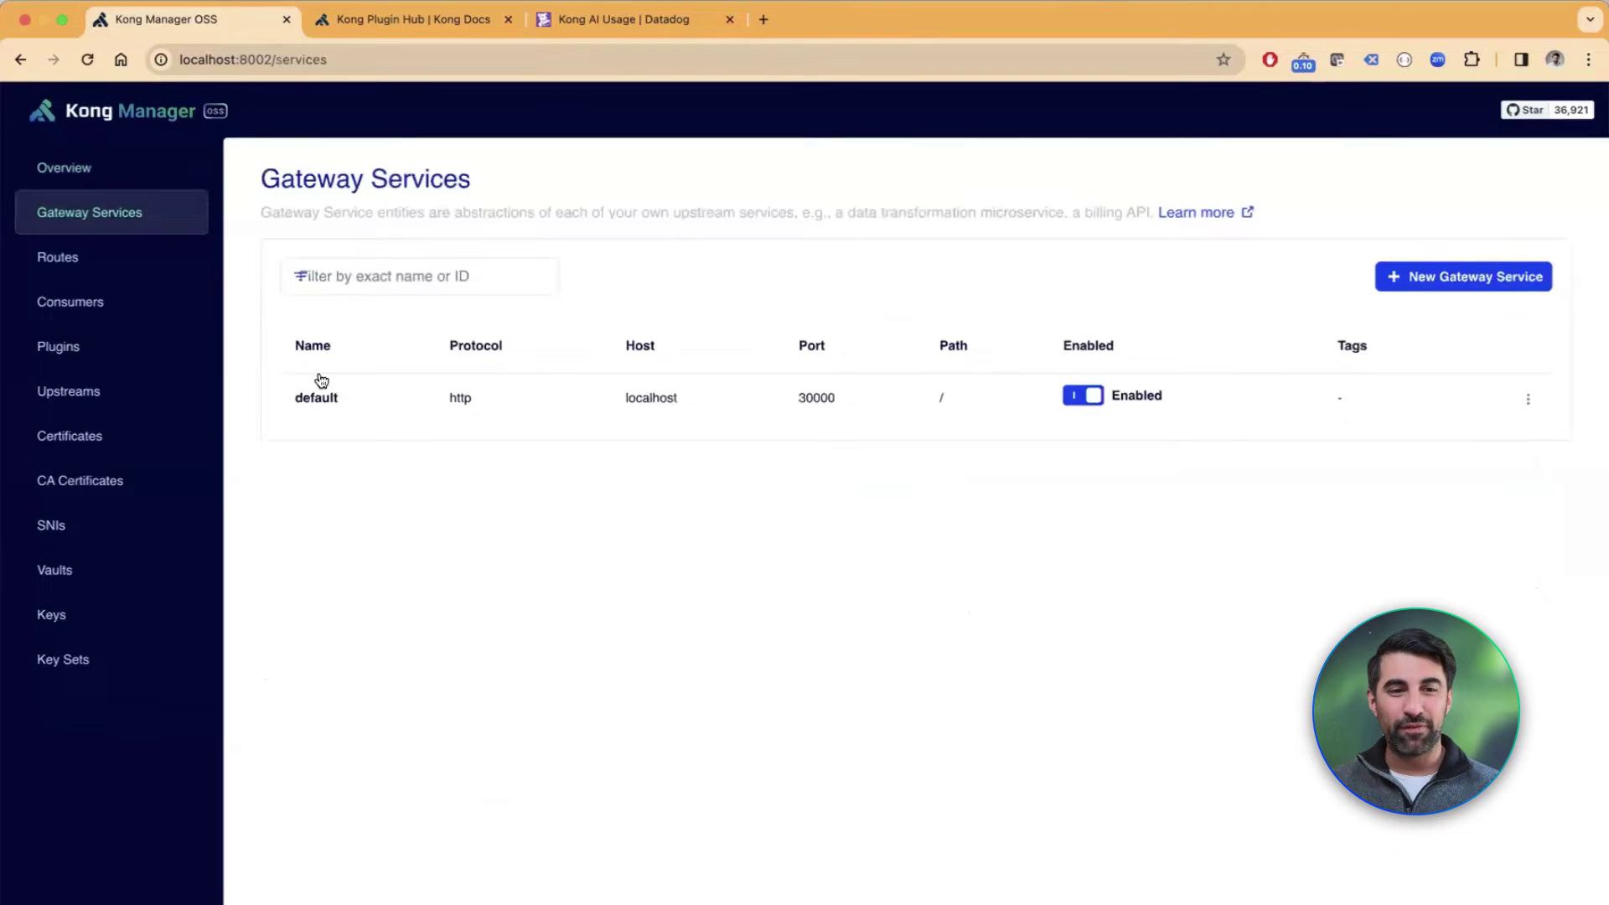
pyautogui.click(88, 349)
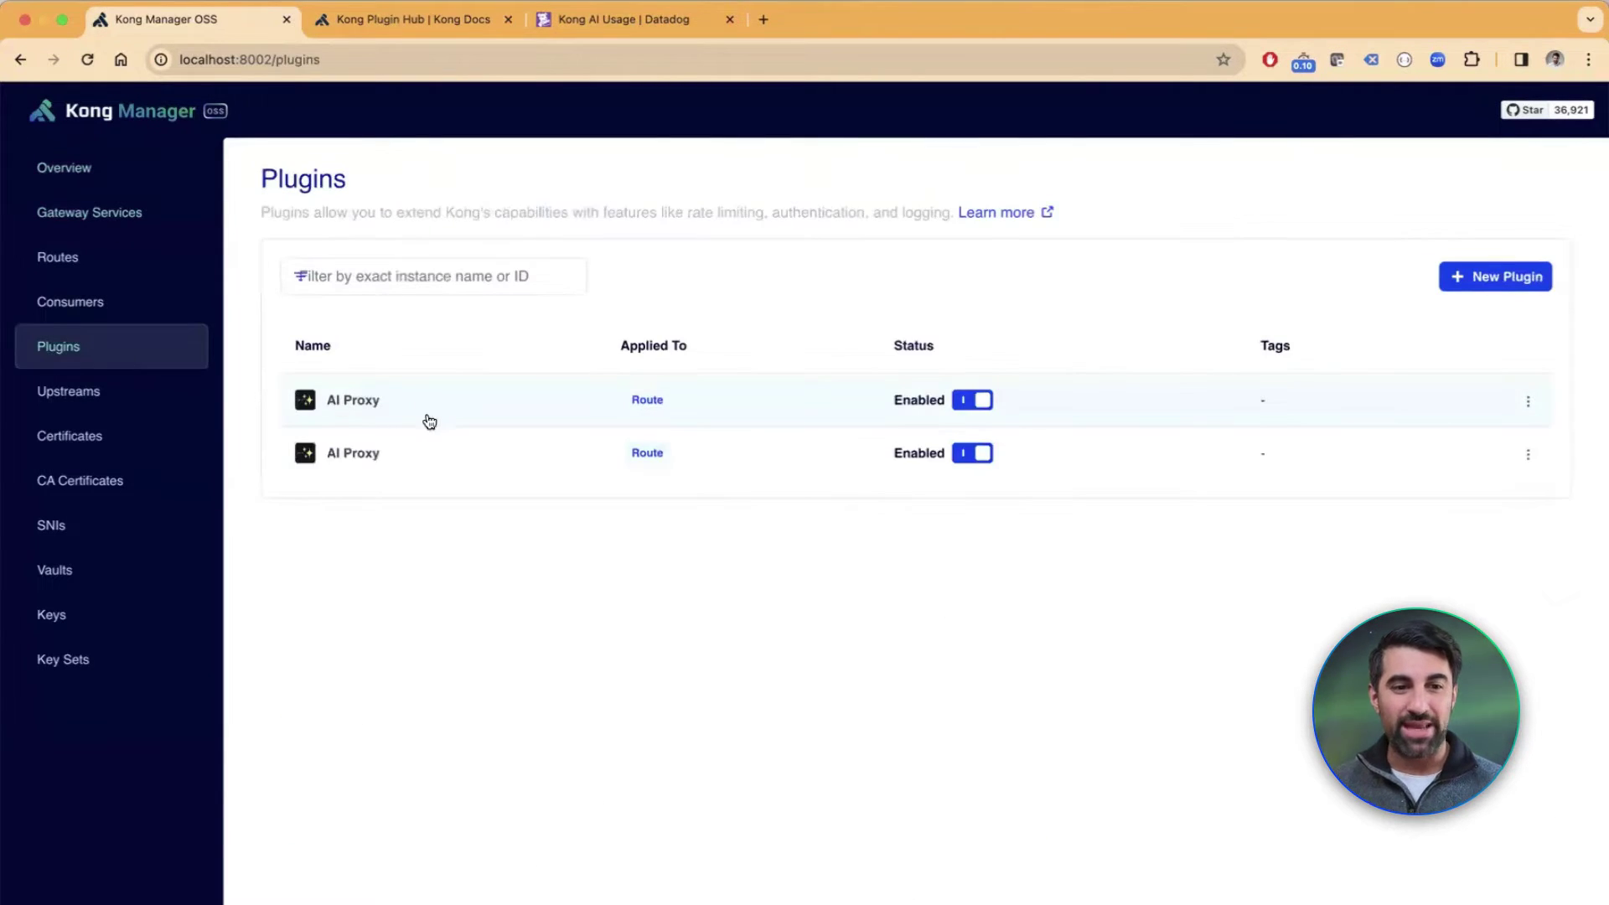
pyautogui.click(425, 407)
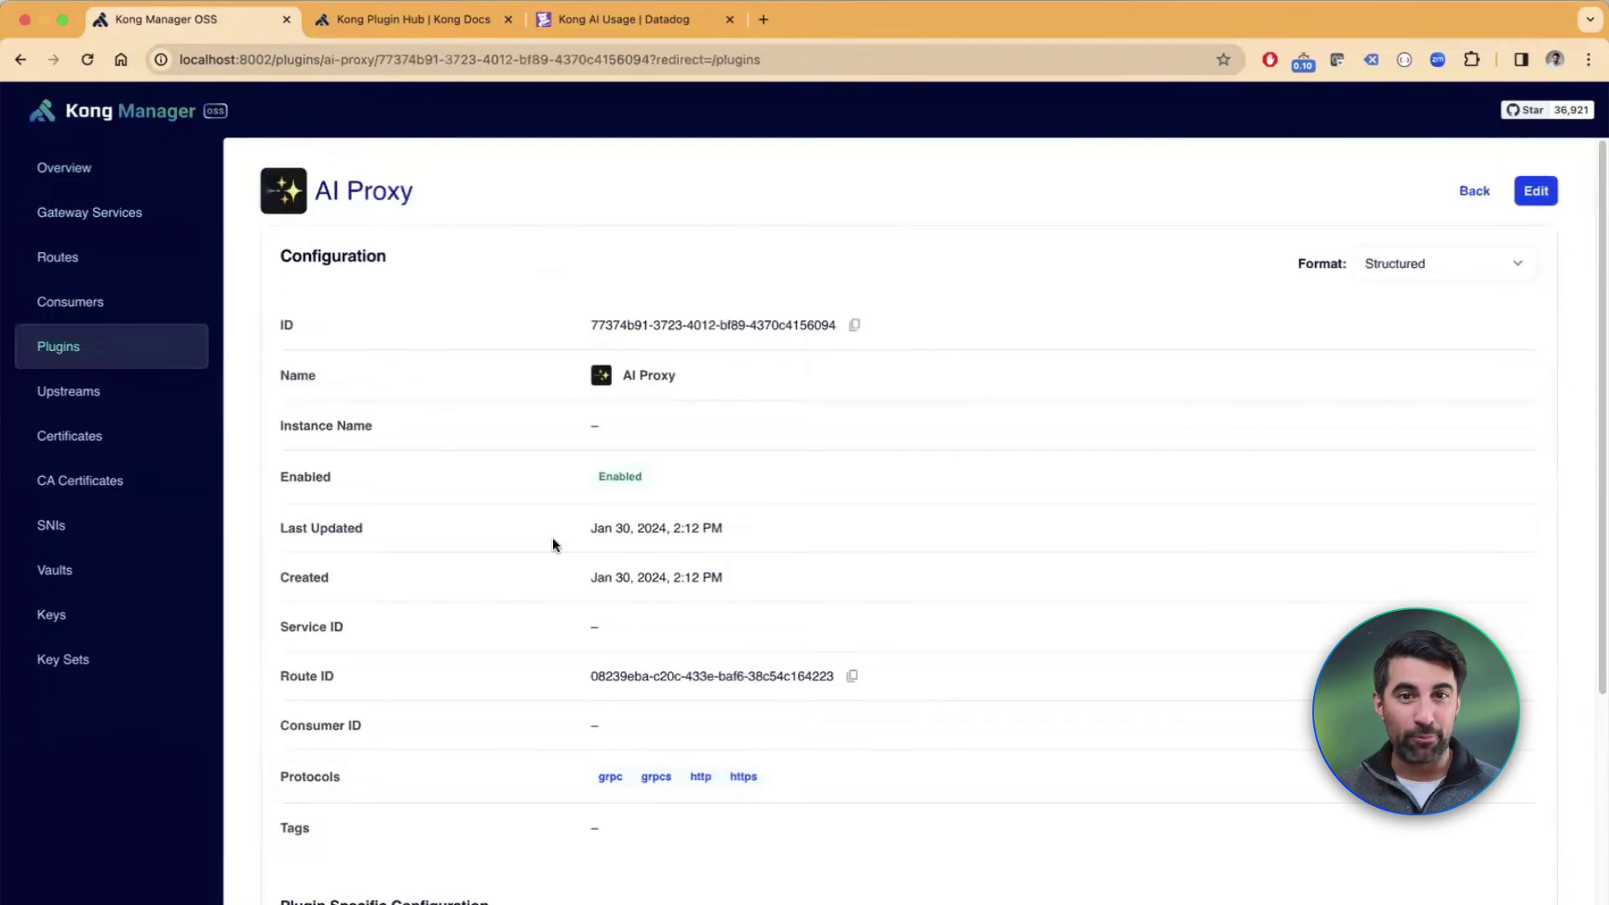
pyautogui.scroll(-1, 687, 563)
pyautogui.scroll(-5, 679, 754)
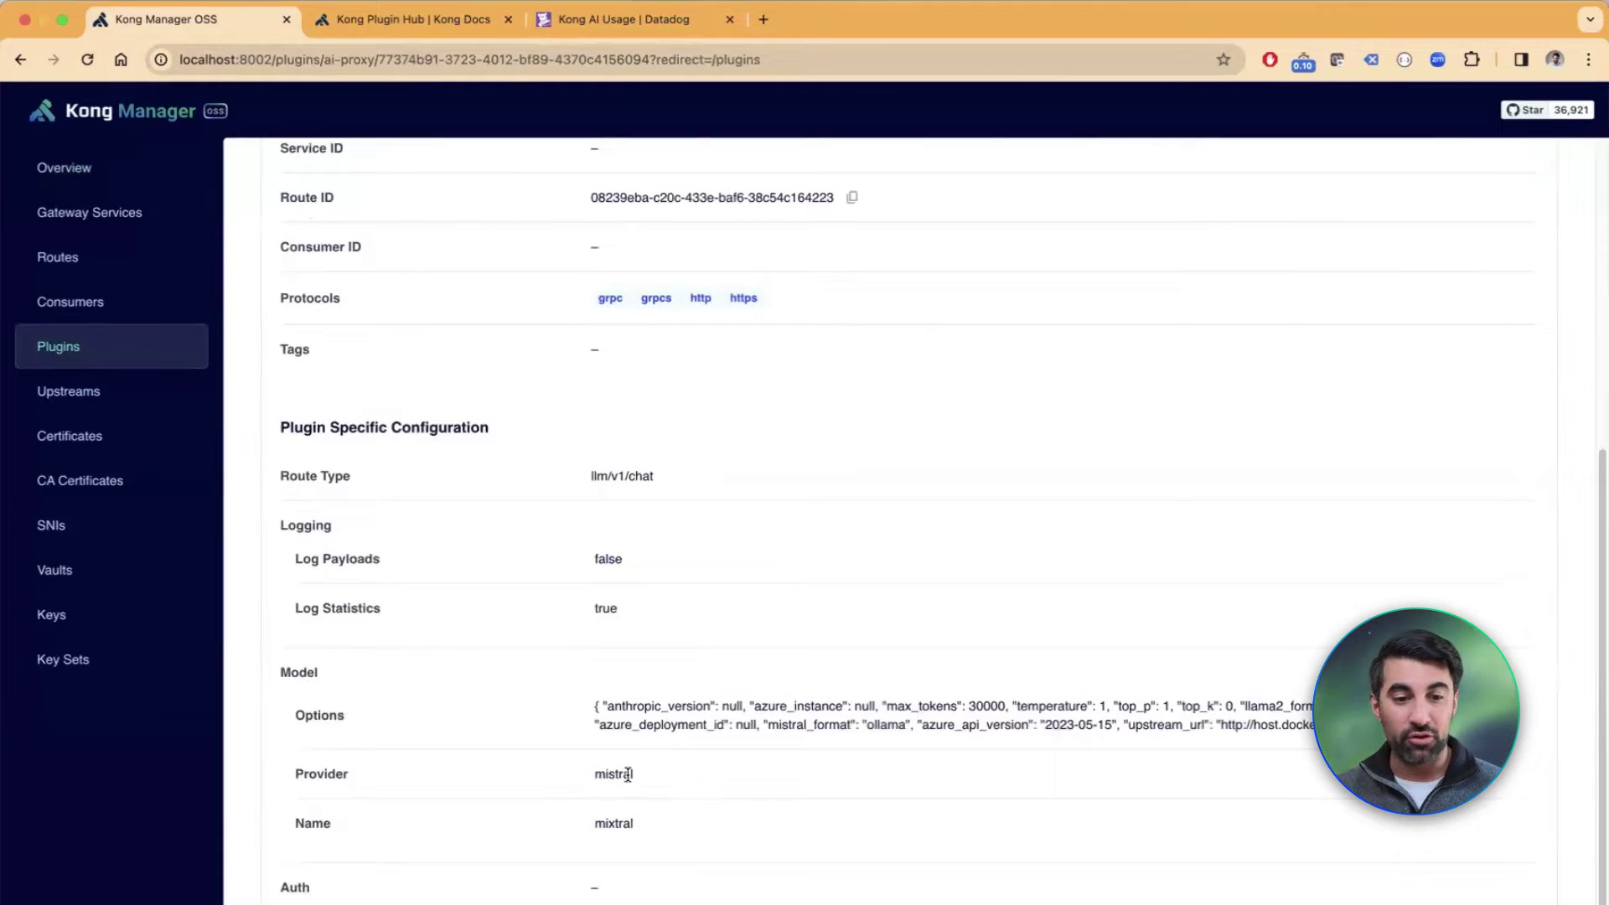
# Step: Review the second AI Proxy plugin, the openai gpt-4-0125-preview one, down to its Model settings
pyautogui.click(123, 362)
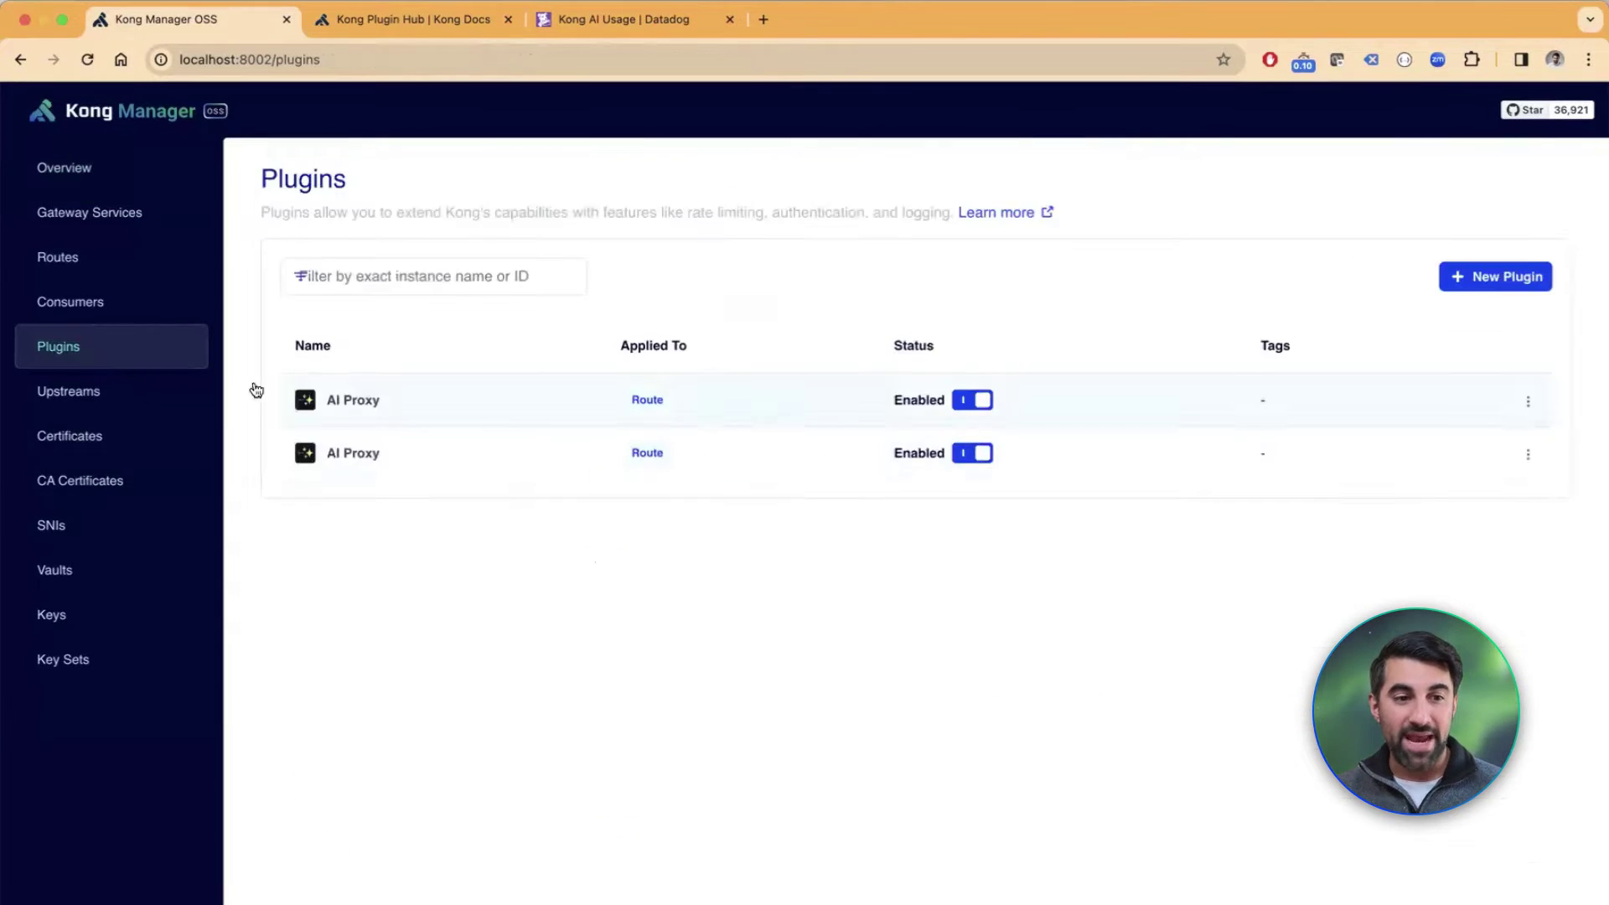
pyautogui.click(511, 458)
pyautogui.scroll(-2, 664, 773)
pyautogui.scroll(-3, 638, 829)
pyautogui.scroll(-1, 602, 824)
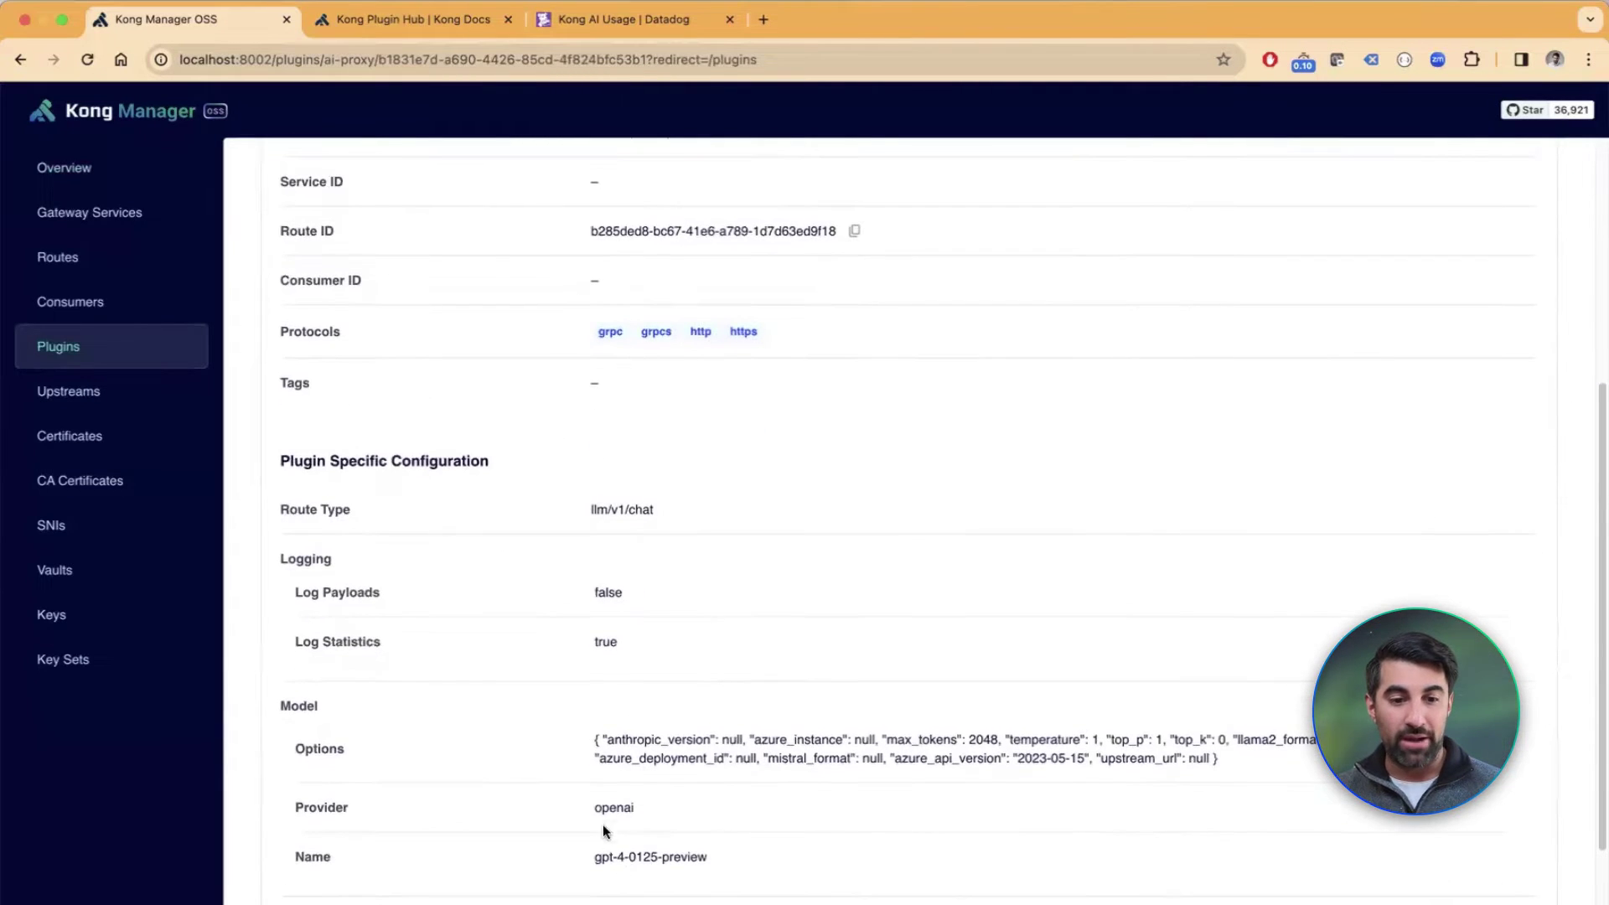
pyautogui.press('super+Tab')
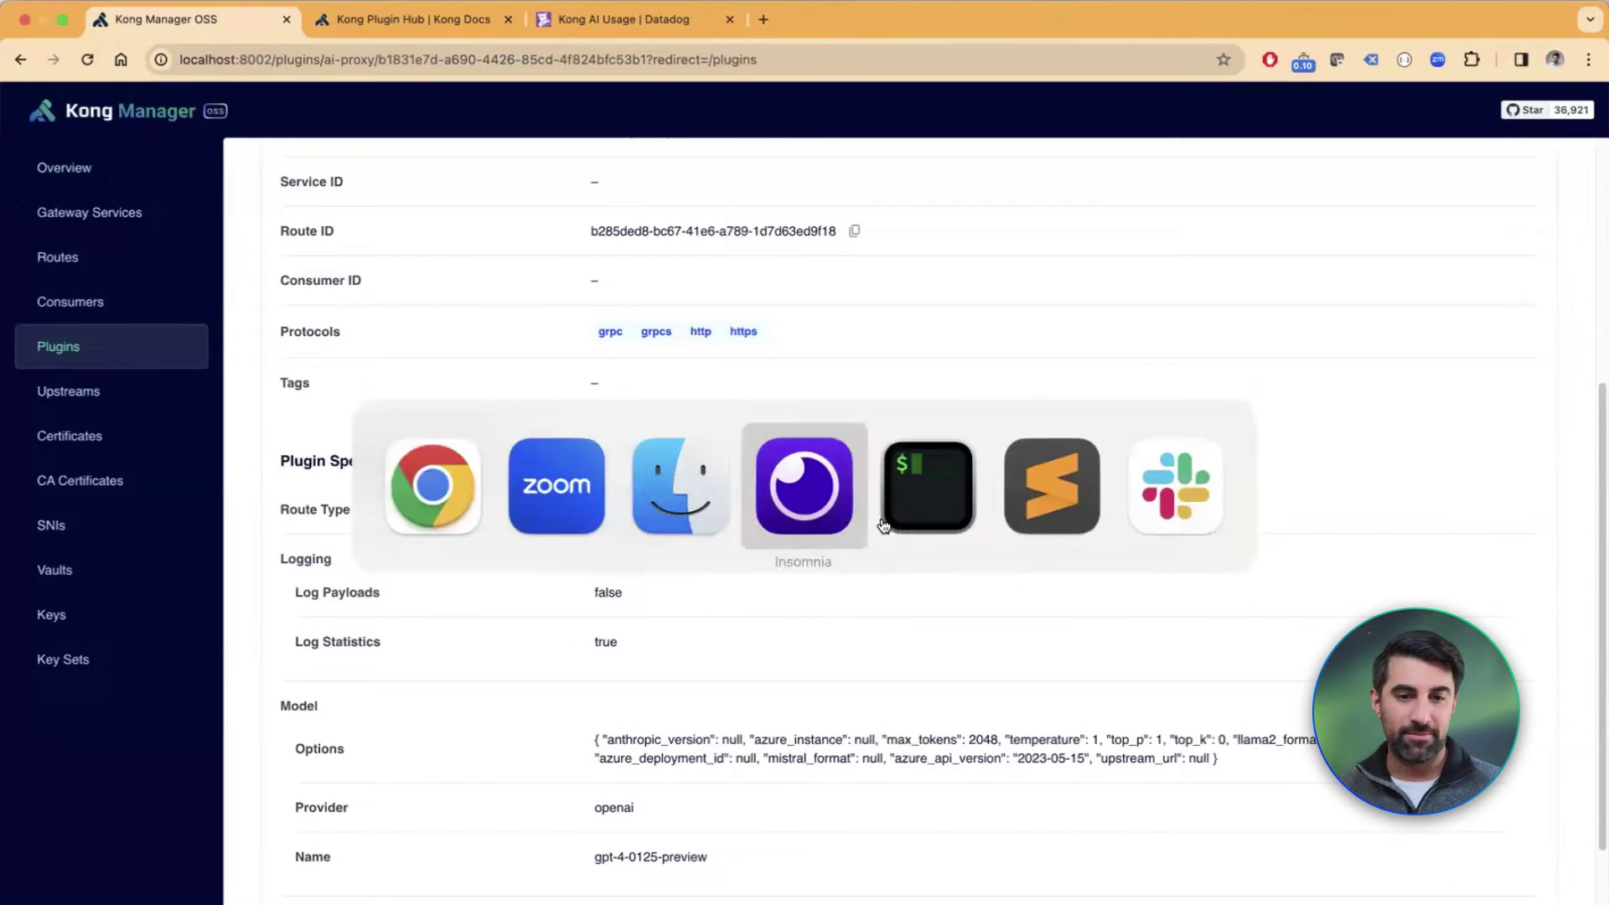
# Step: Show 01_ai-proxy-only.yaml and highlight the x-llm header values openai and mistral on the two routes
pyautogui.click(1087, 521)
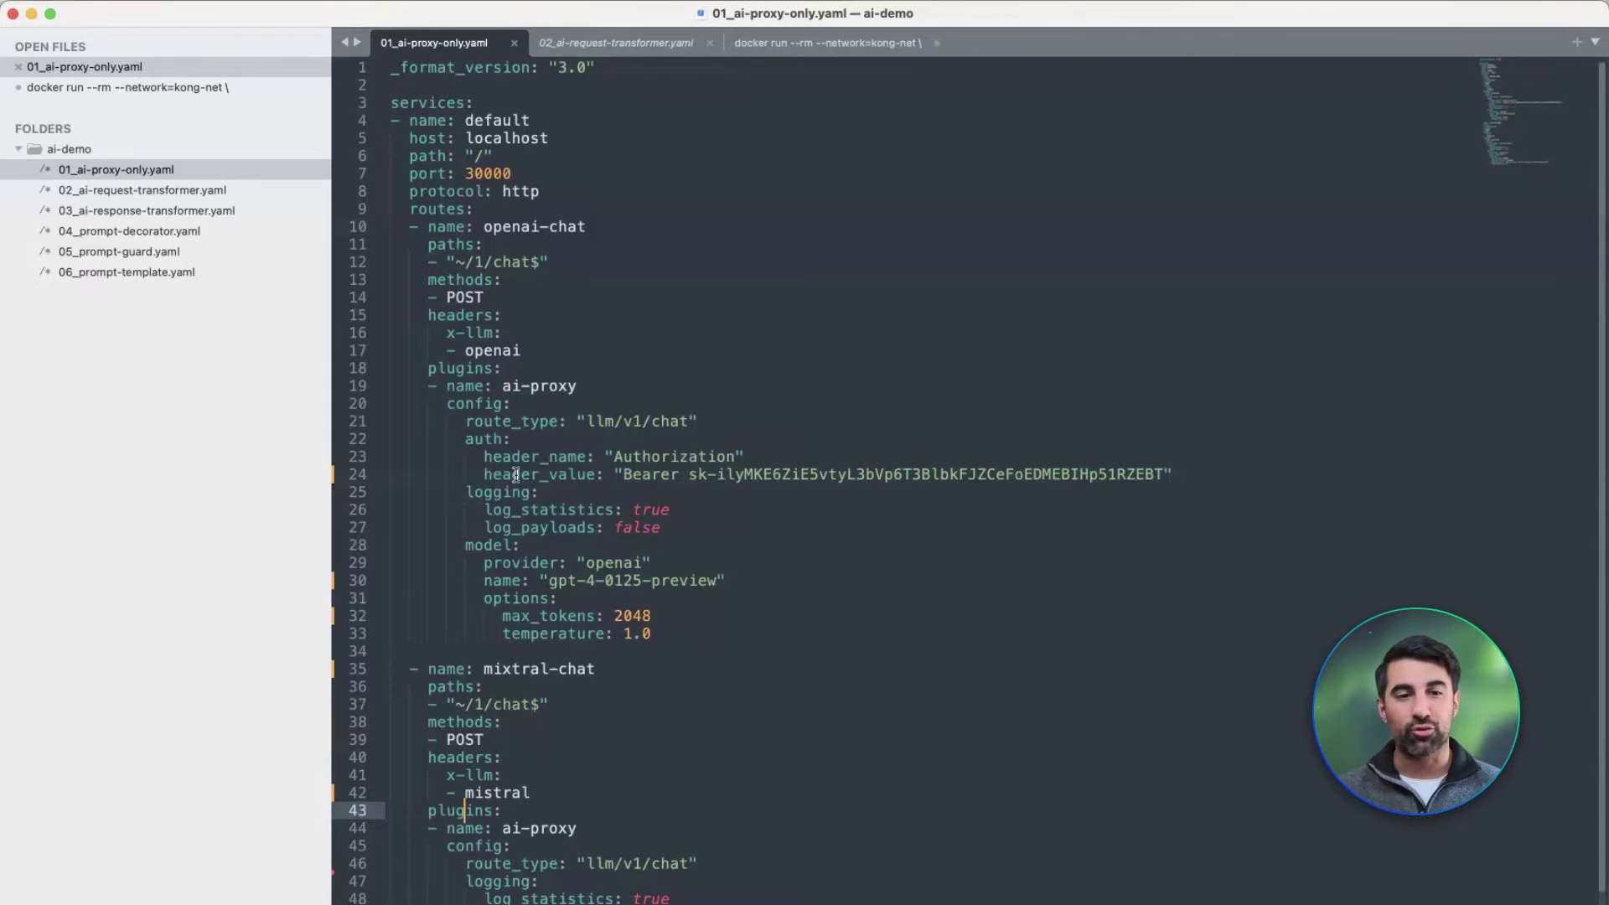
pyautogui.moveTo(449, 332); pyautogui.dragTo(543, 358)
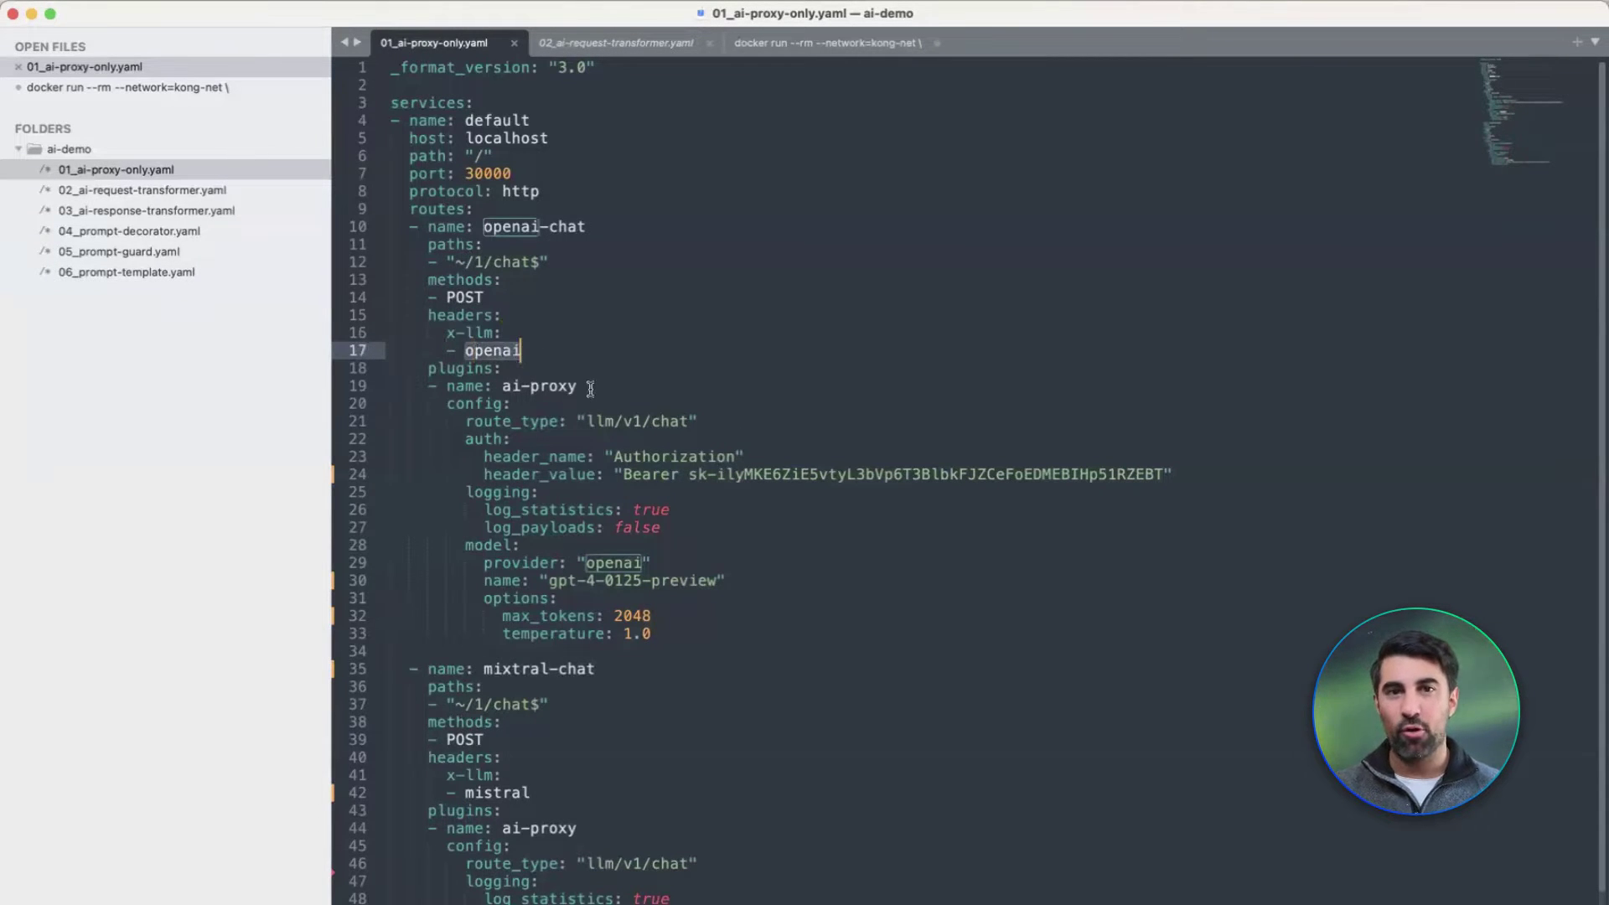
pyautogui.scroll(-2, 558, 635)
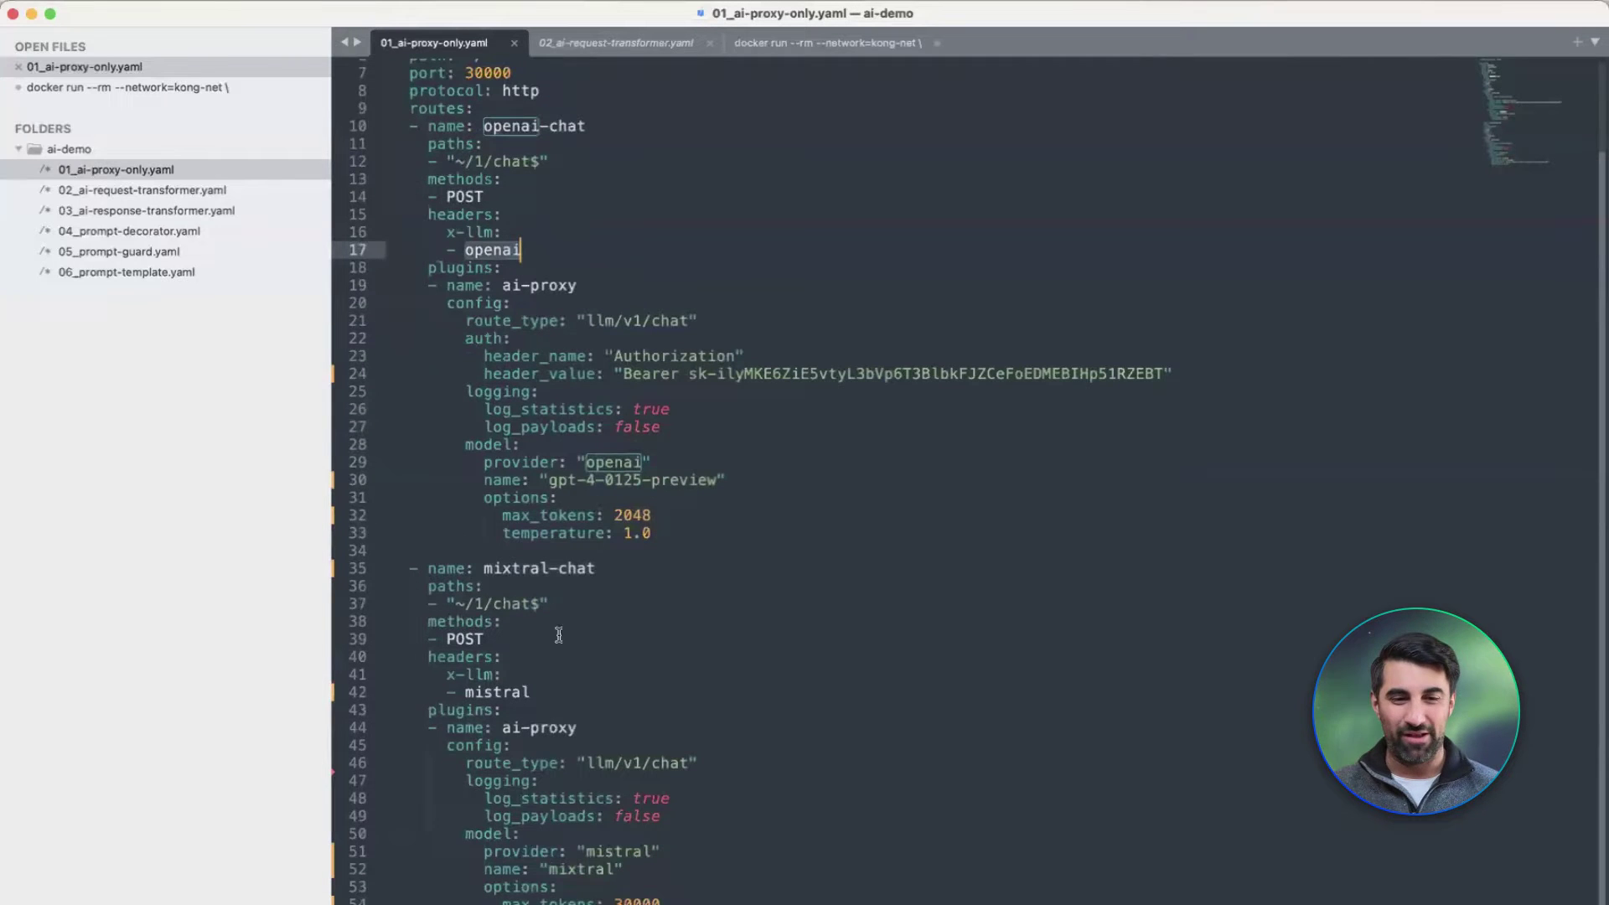
pyautogui.moveTo(465, 692); pyautogui.dragTo(530, 693)
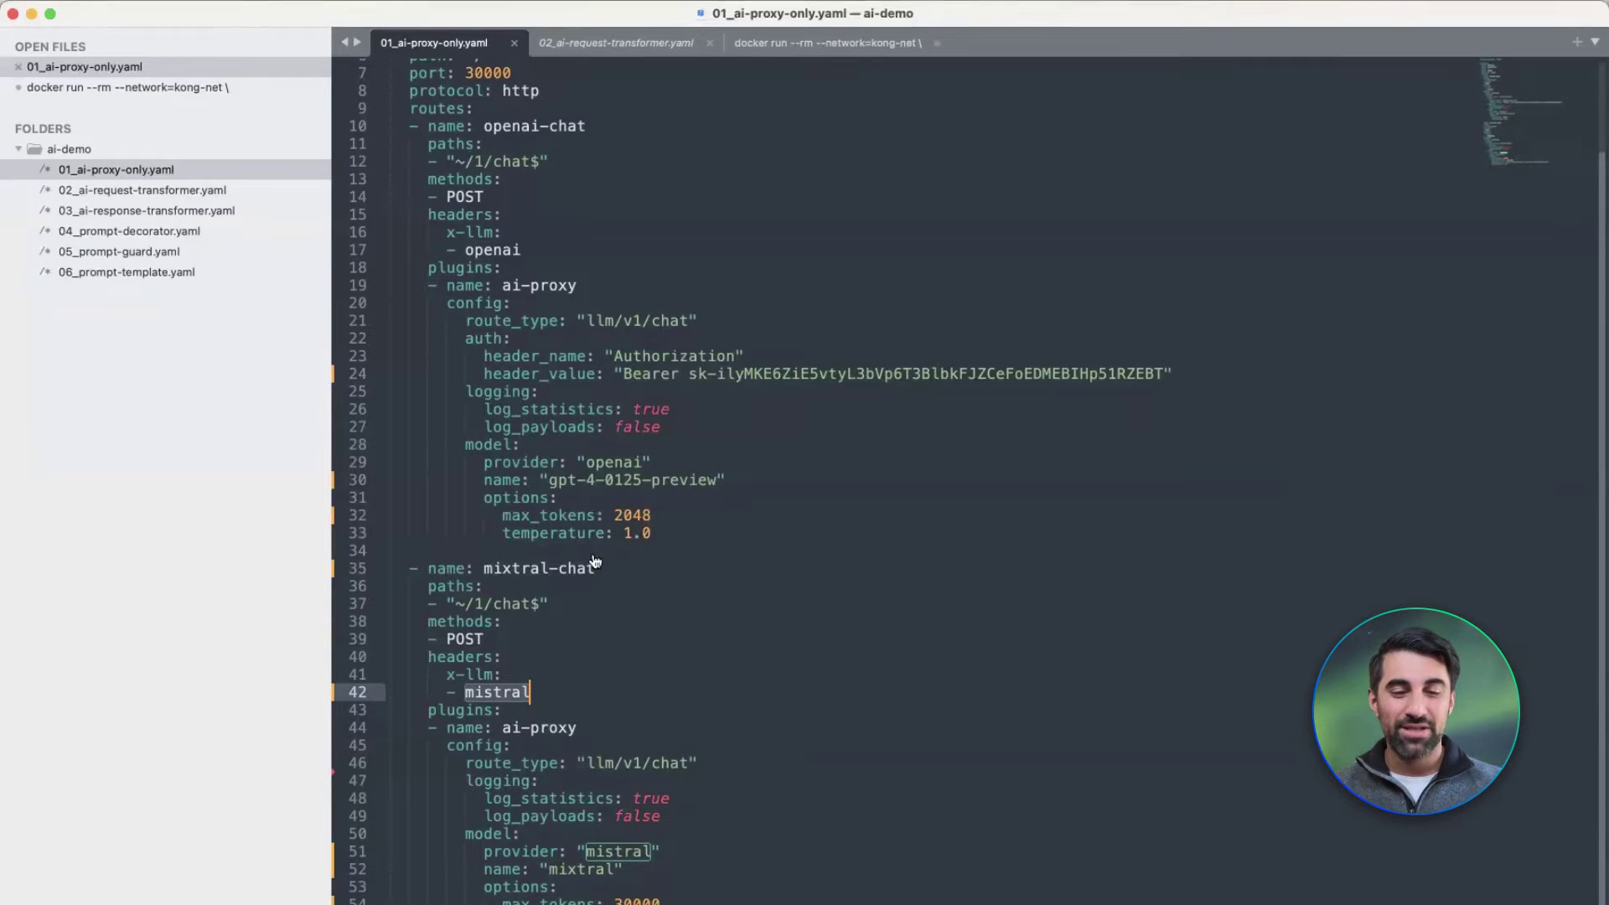
pyautogui.press('super+Tab')
# Step: Review the chat request's JSON prompt and its x-llm header set to openai
pyautogui.click(953, 498)
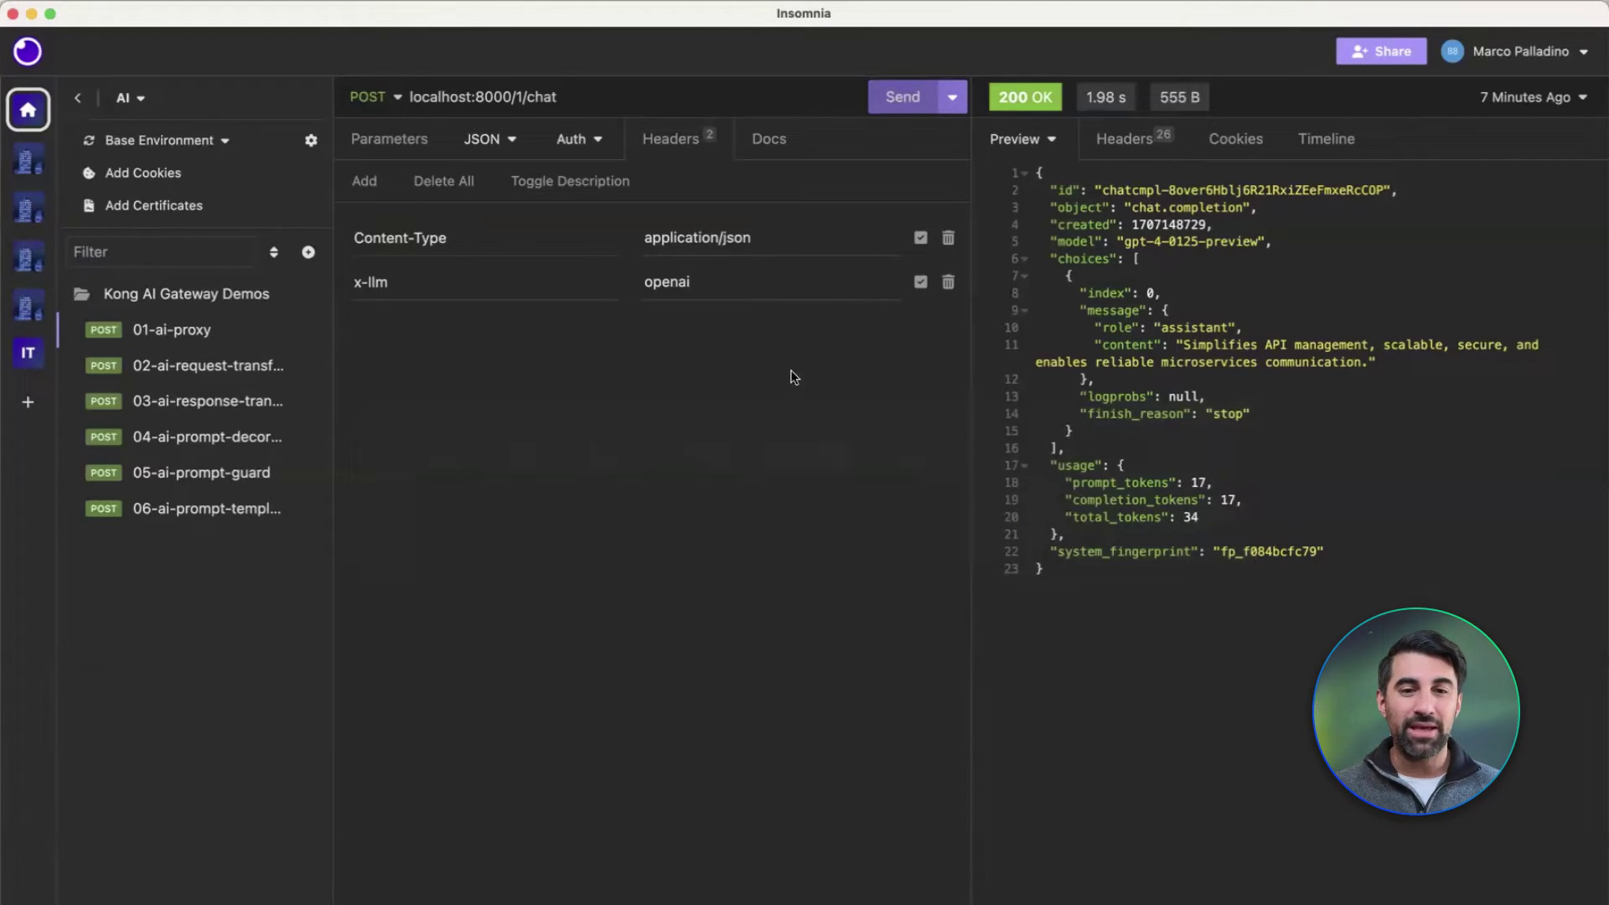
pyautogui.click(483, 144)
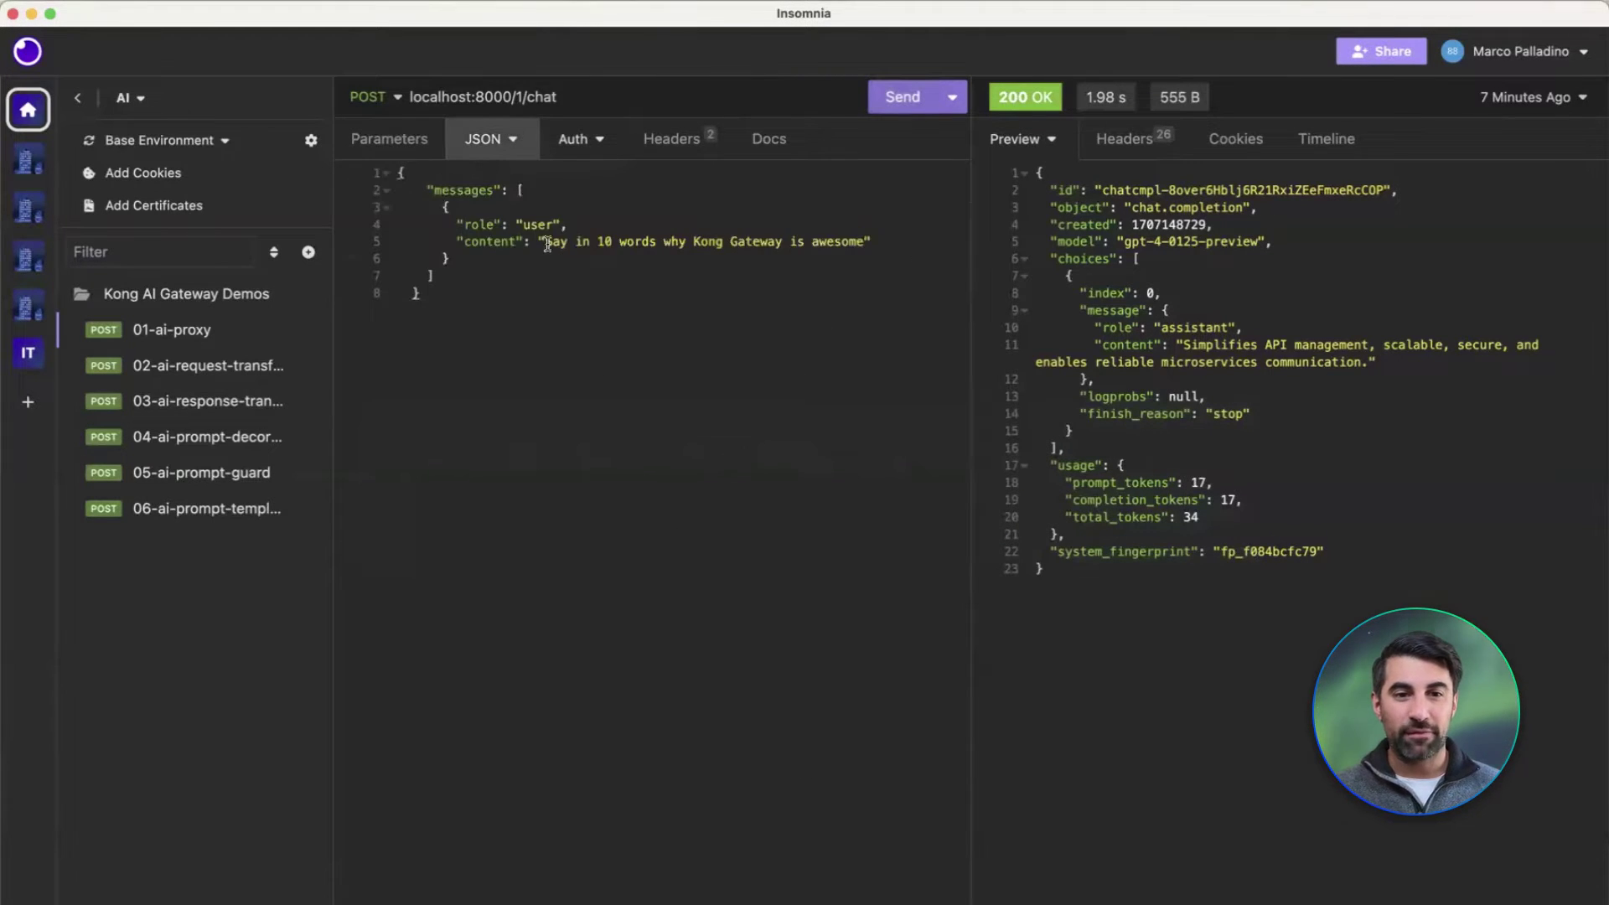
pyautogui.moveTo(543, 242); pyautogui.dragTo(730, 242)
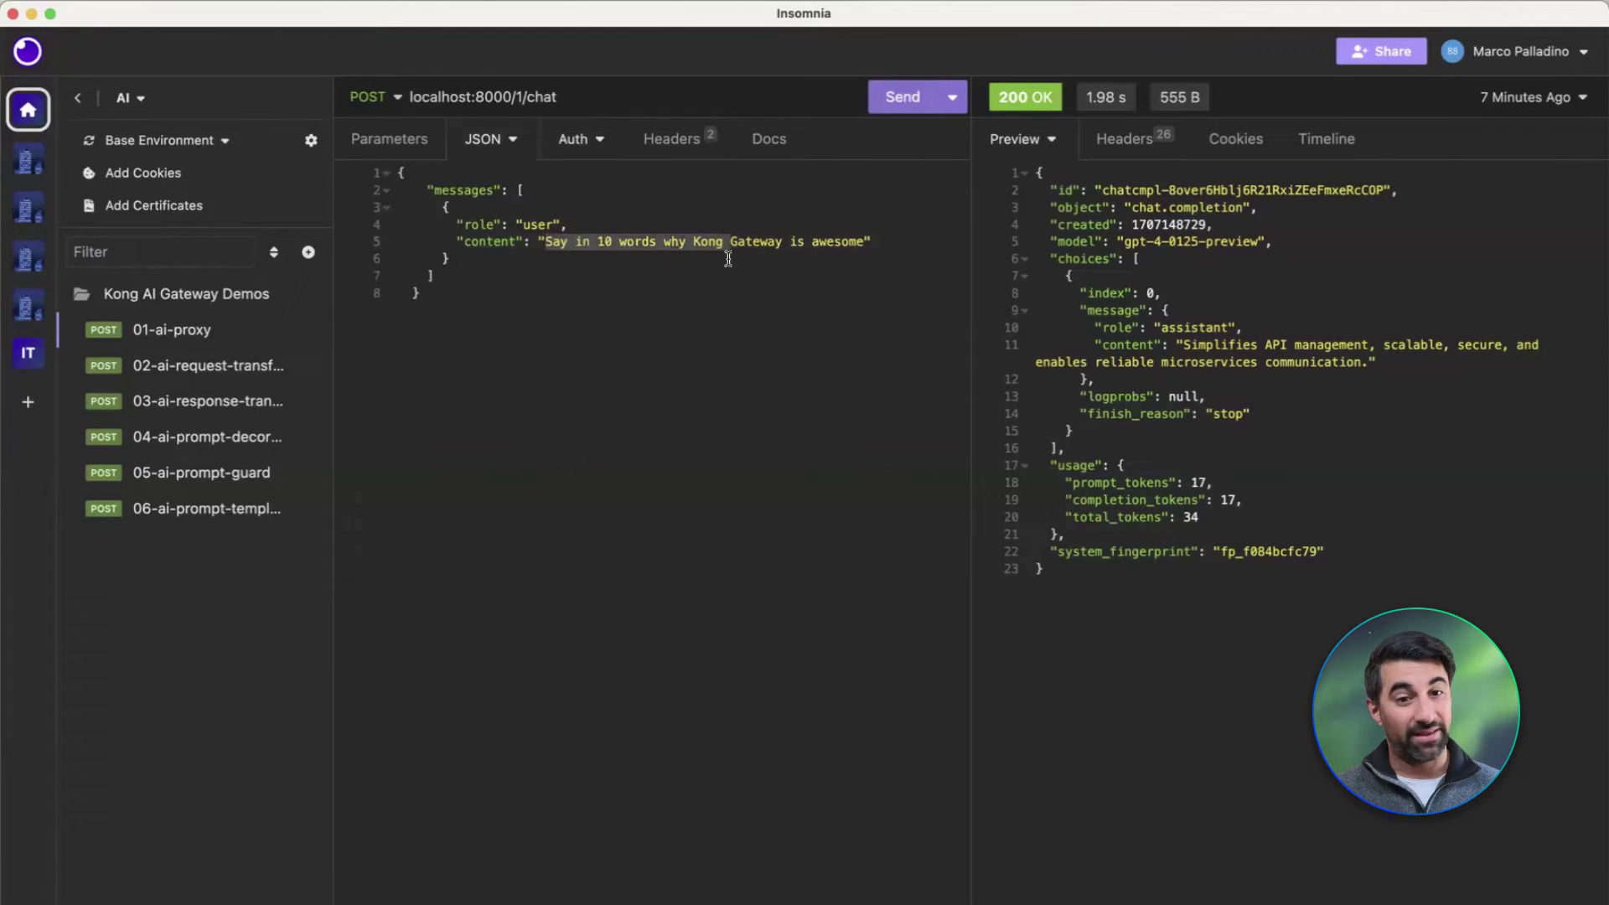
pyautogui.click(667, 145)
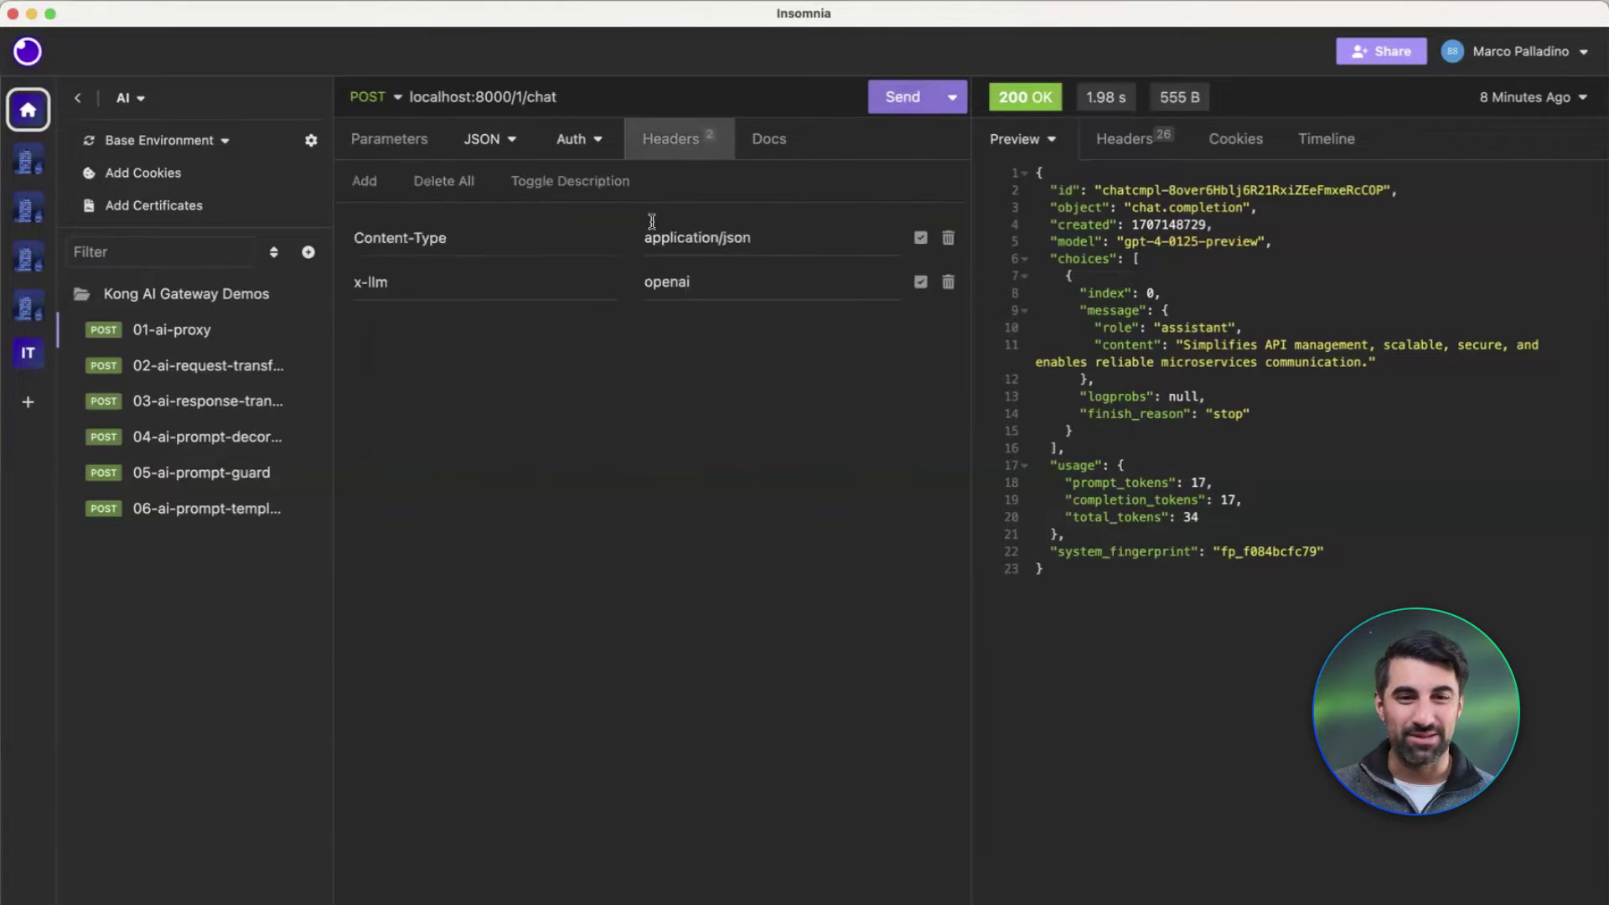
pyautogui.click(709, 279)
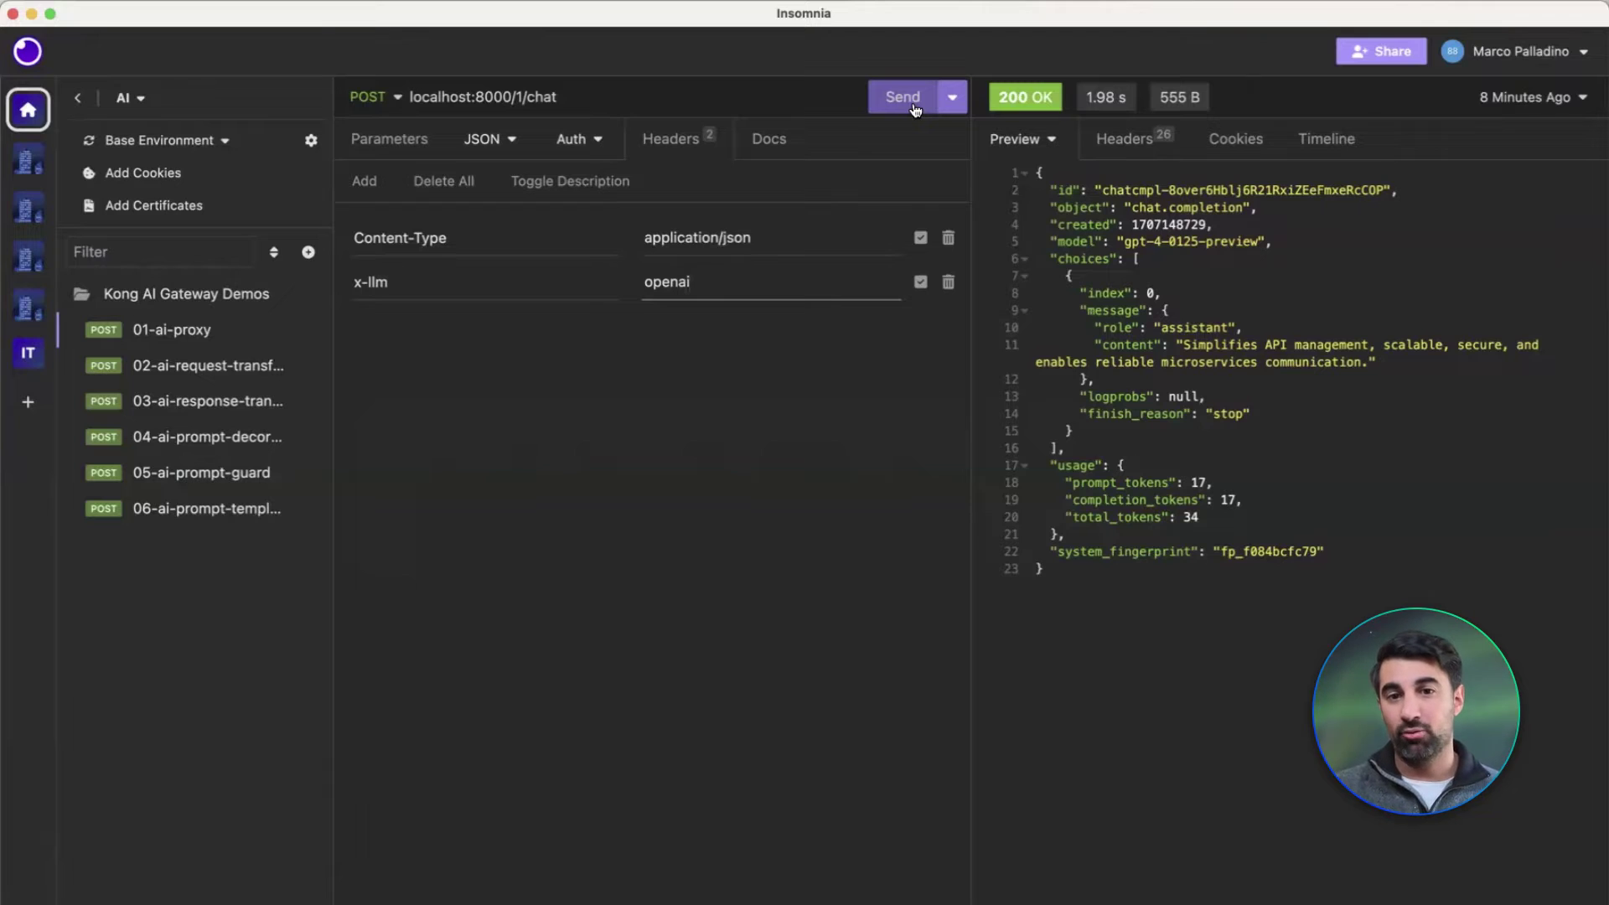
# Step: Send the request through the gateway and highlight the gpt-4-0125-preview answer
pyautogui.click(903, 97)
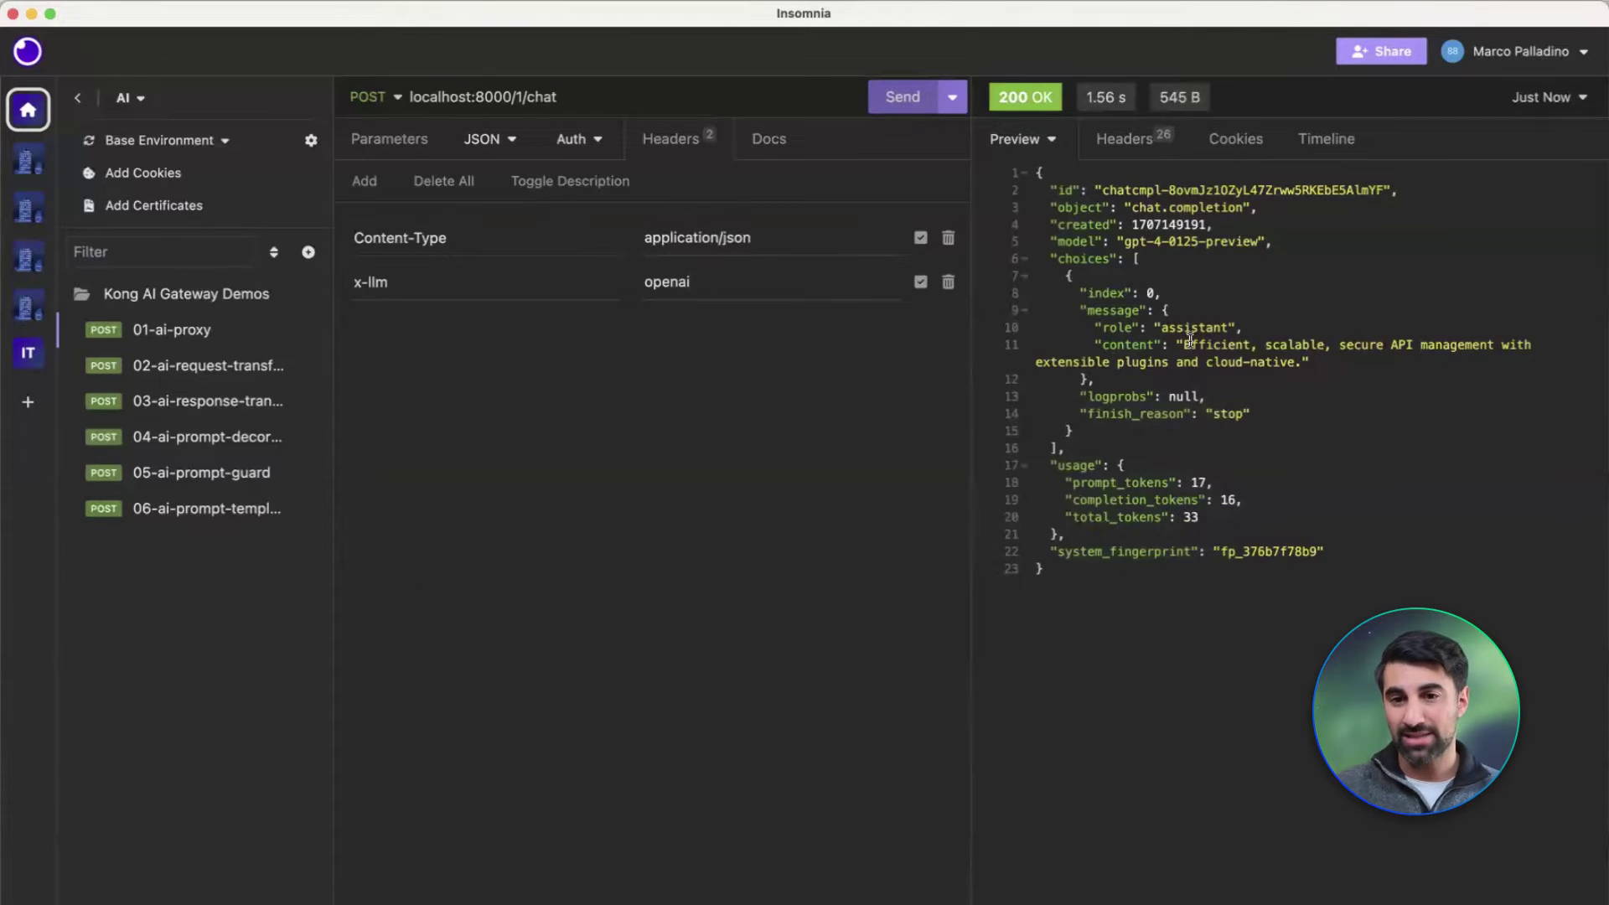
pyautogui.moveTo(1178, 345); pyautogui.dragTo(1310, 363)
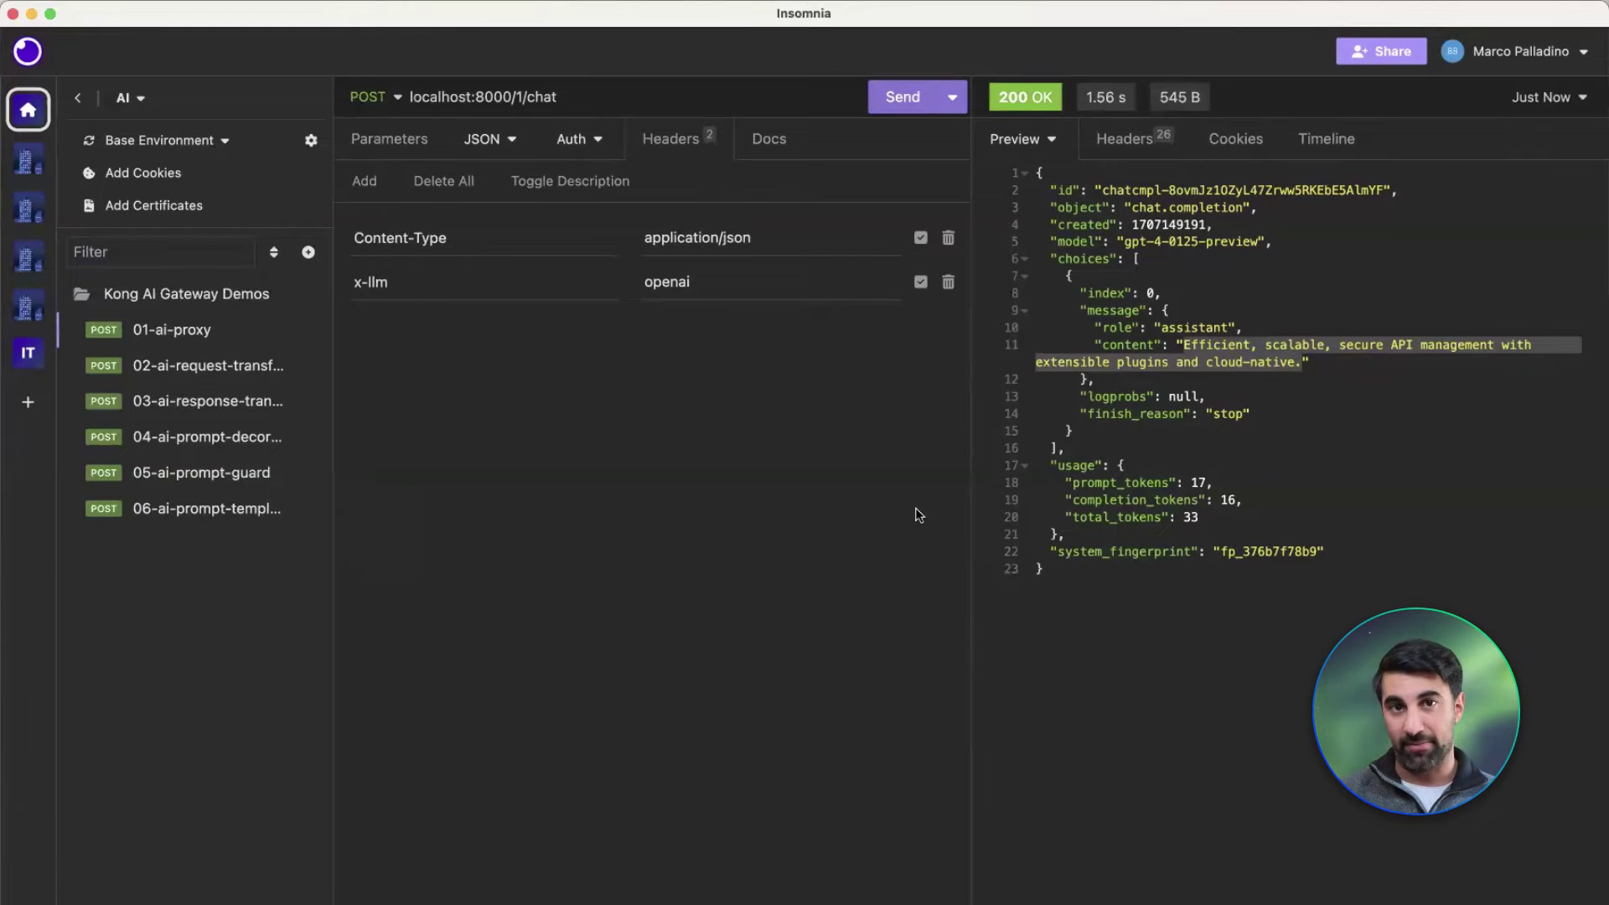
# Step: Set the x-llm header to mistral and resend, getting a 200 mixtral reply
pyautogui.doubleClick(742, 286)
pyautogui.write('mis')
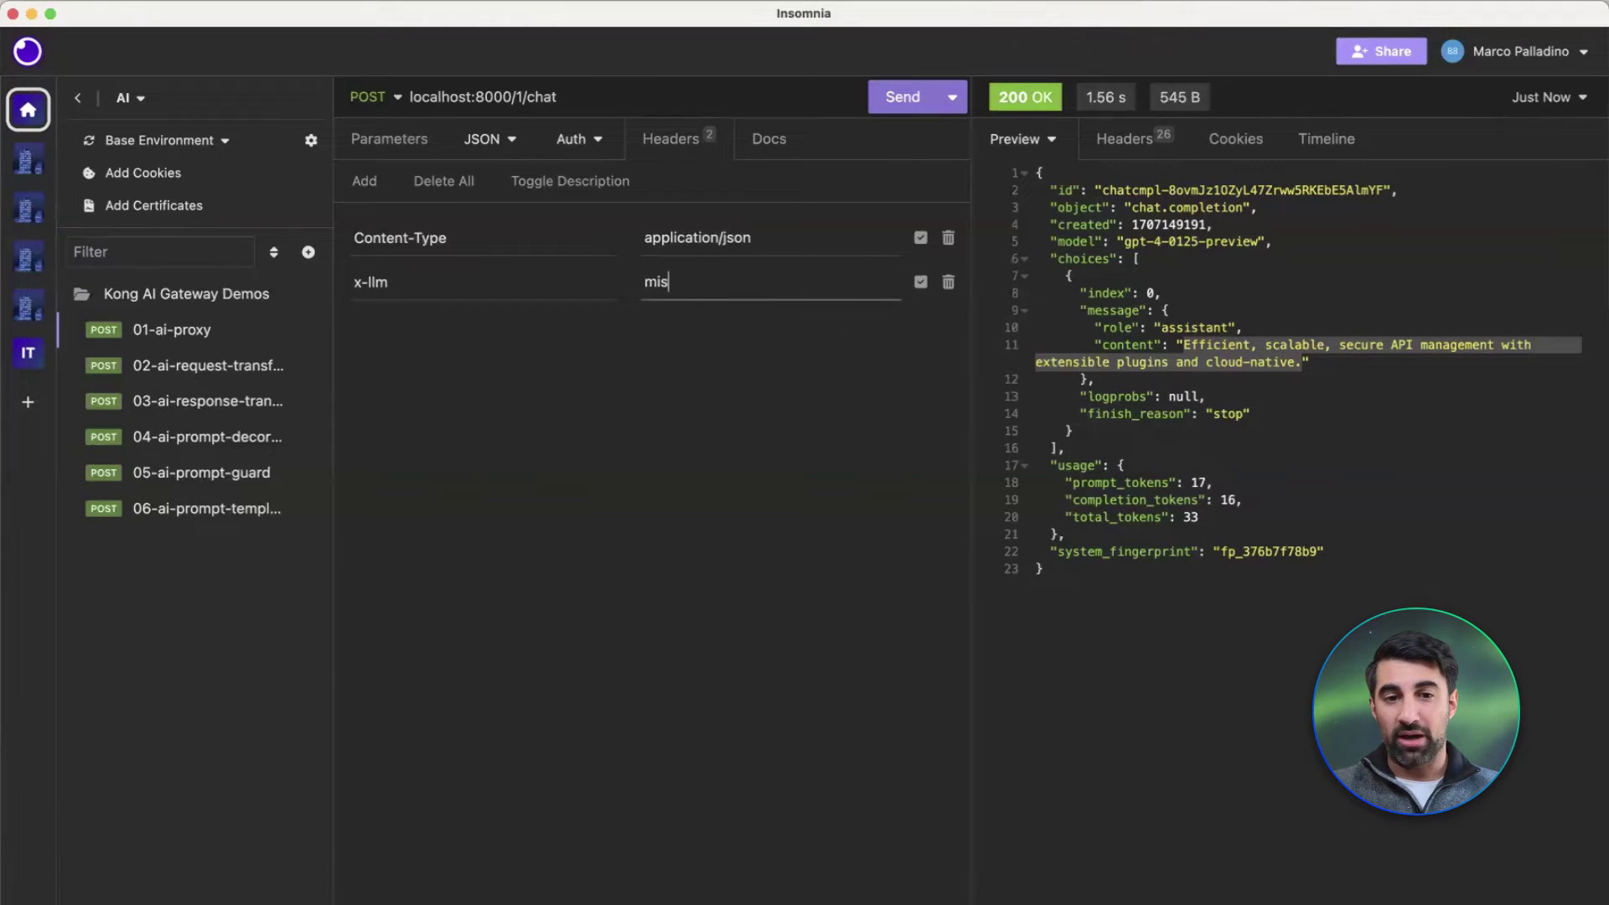
pyautogui.write('tral')
pyautogui.click(892, 99)
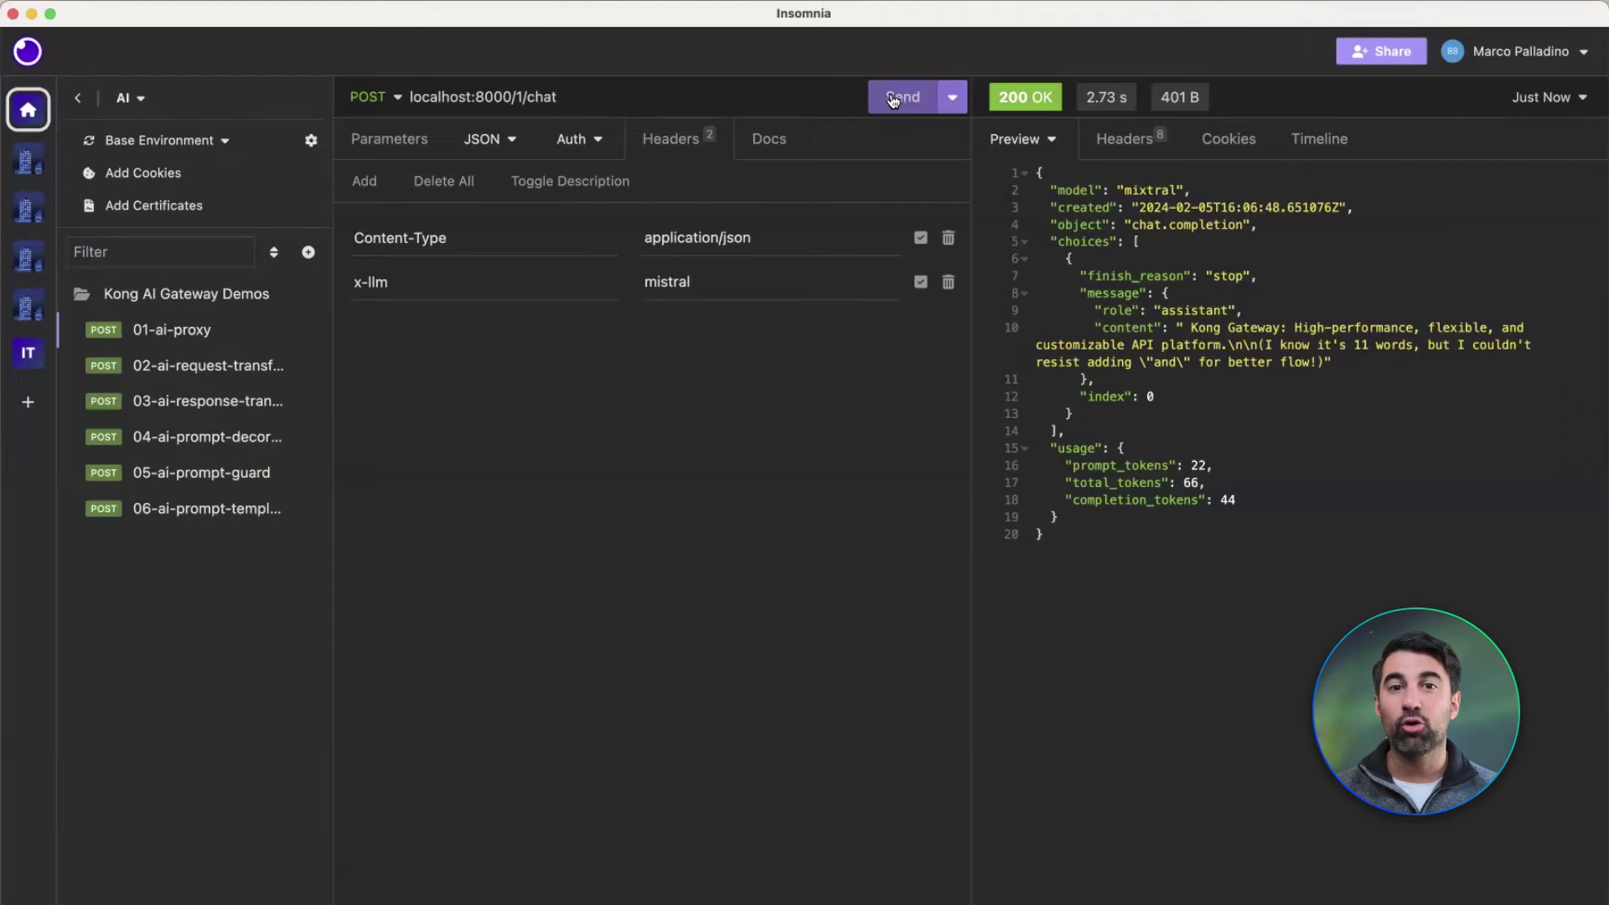
pyautogui.press('super+Tab')
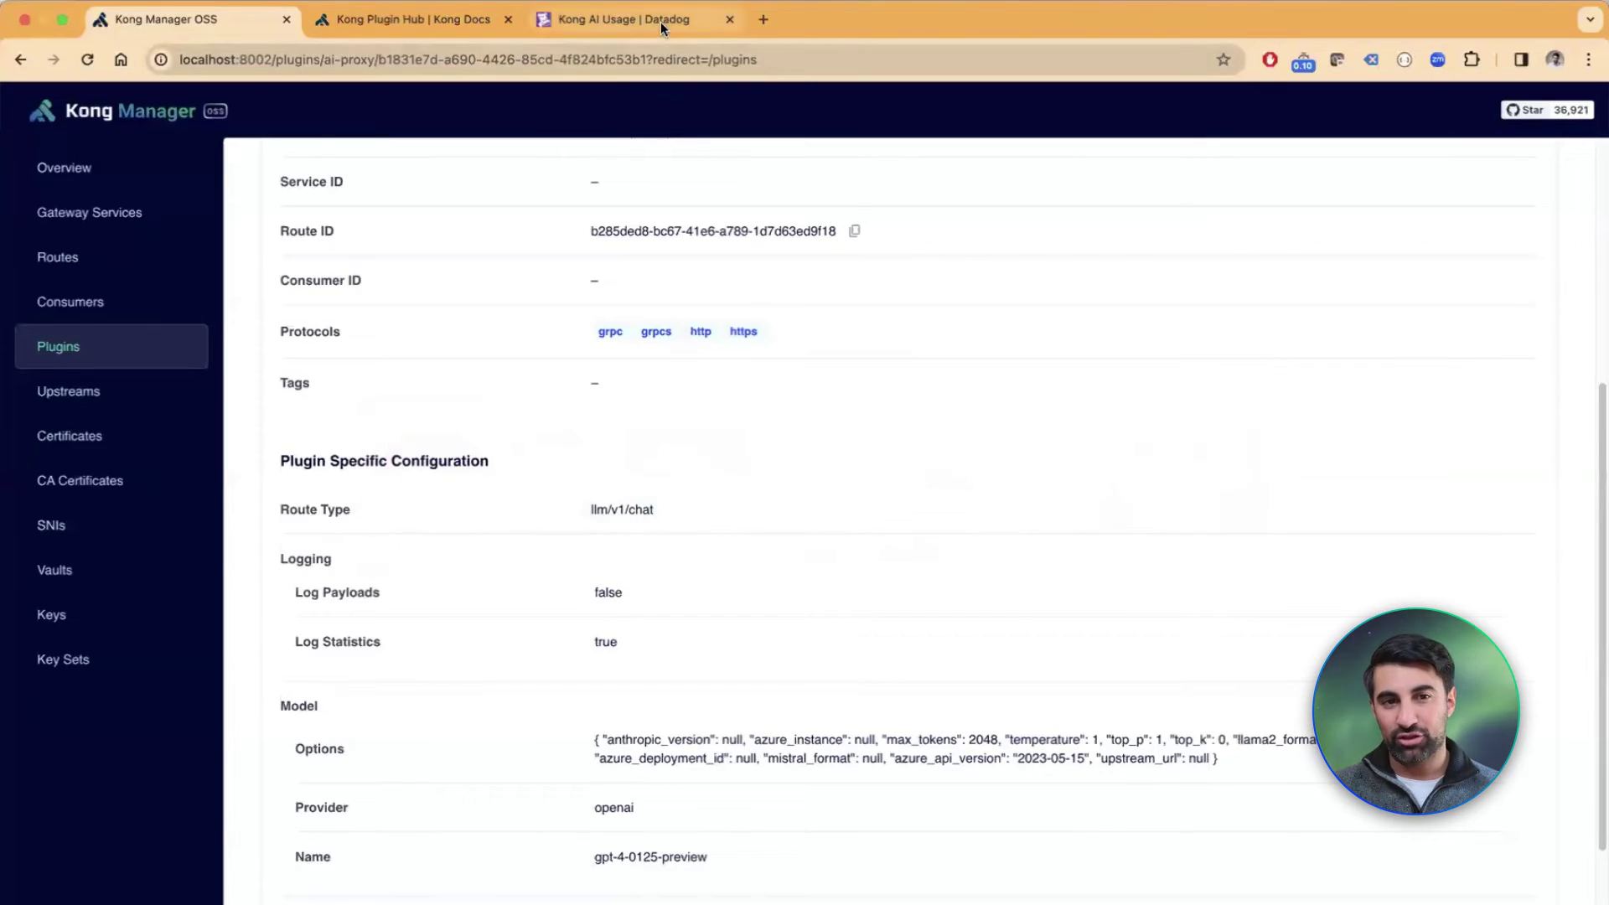
# Step: Show the Kong AI Usage Datadog dashboard with latency, token and 869 model-call counts
pyautogui.click(655, 18)
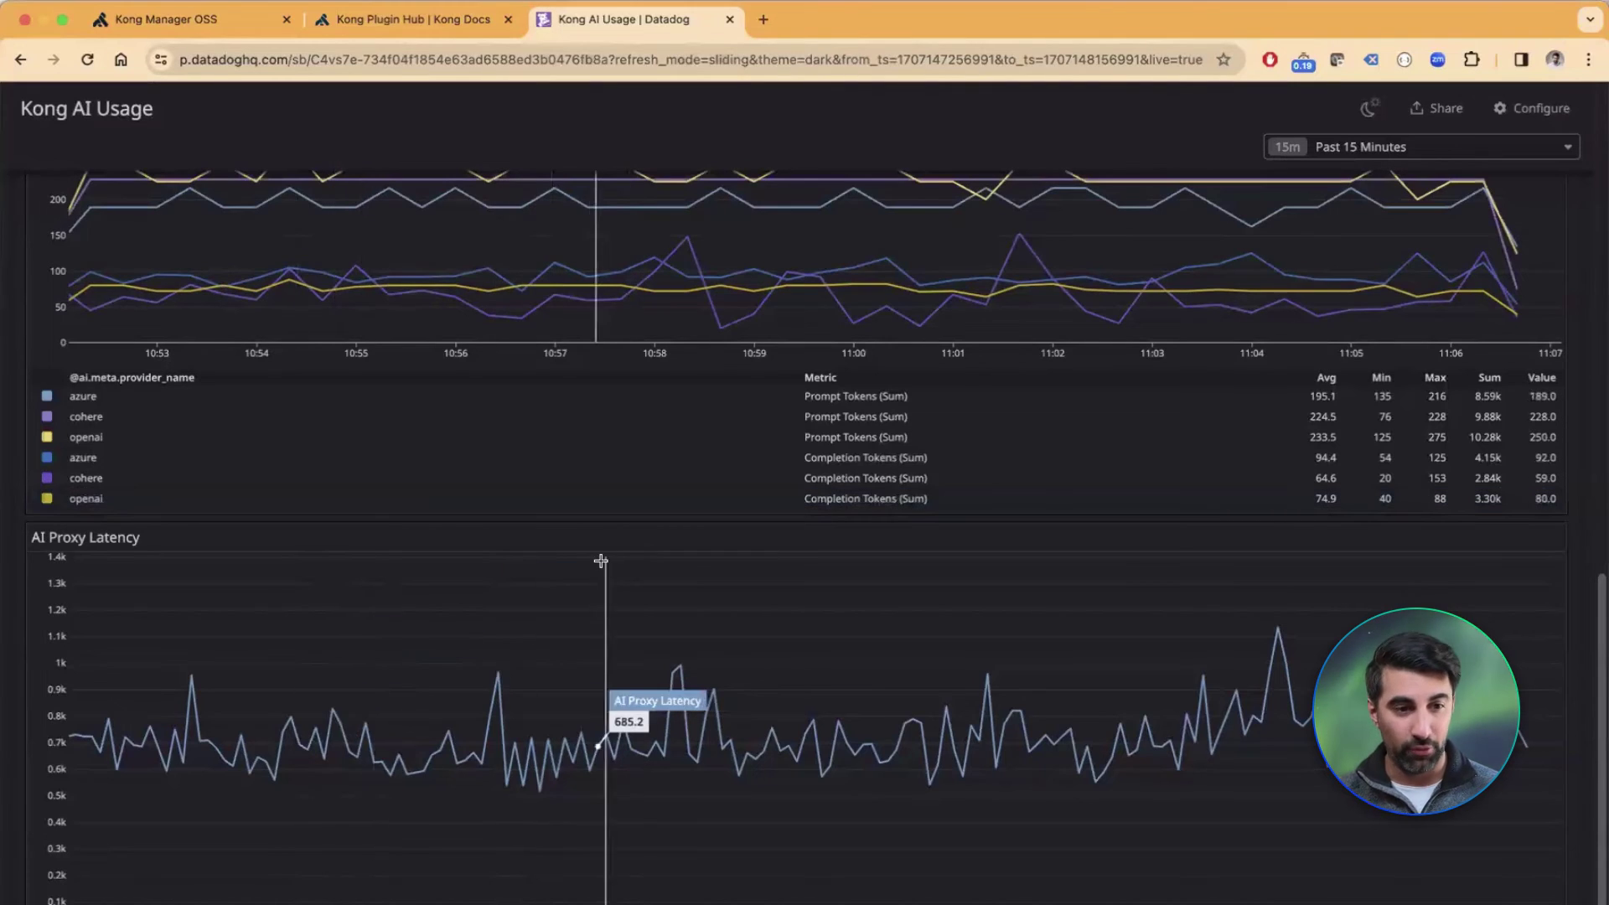
pyautogui.scroll(3, 600, 561)
pyautogui.scroll(2, 599, 560)
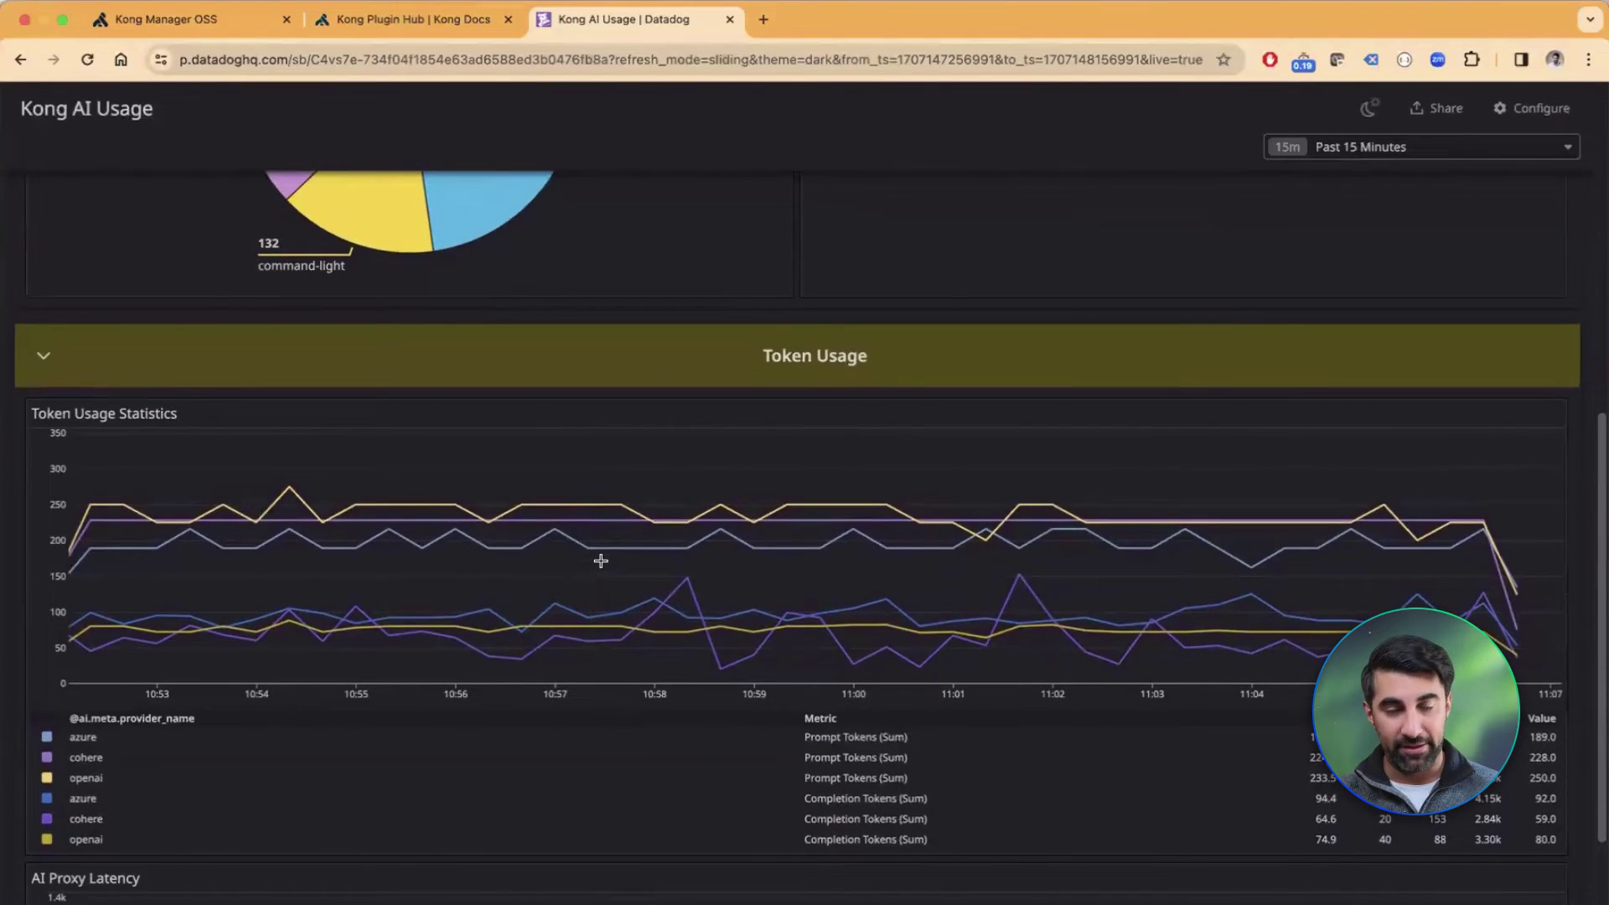
pyautogui.scroll(5, 599, 561)
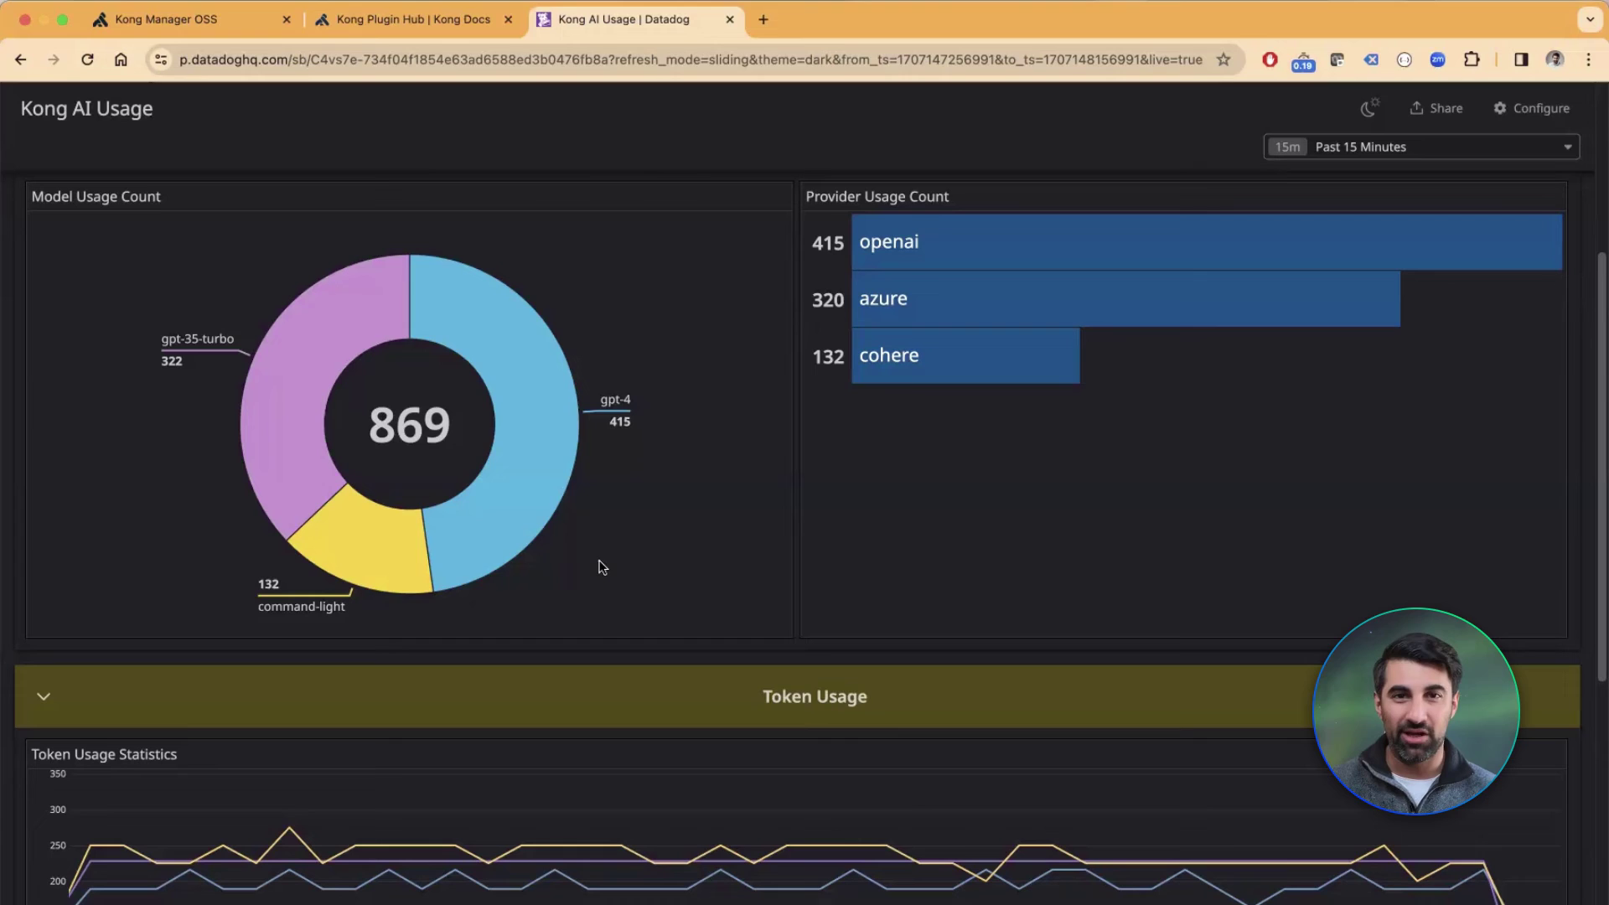
pyautogui.click(456, 29)
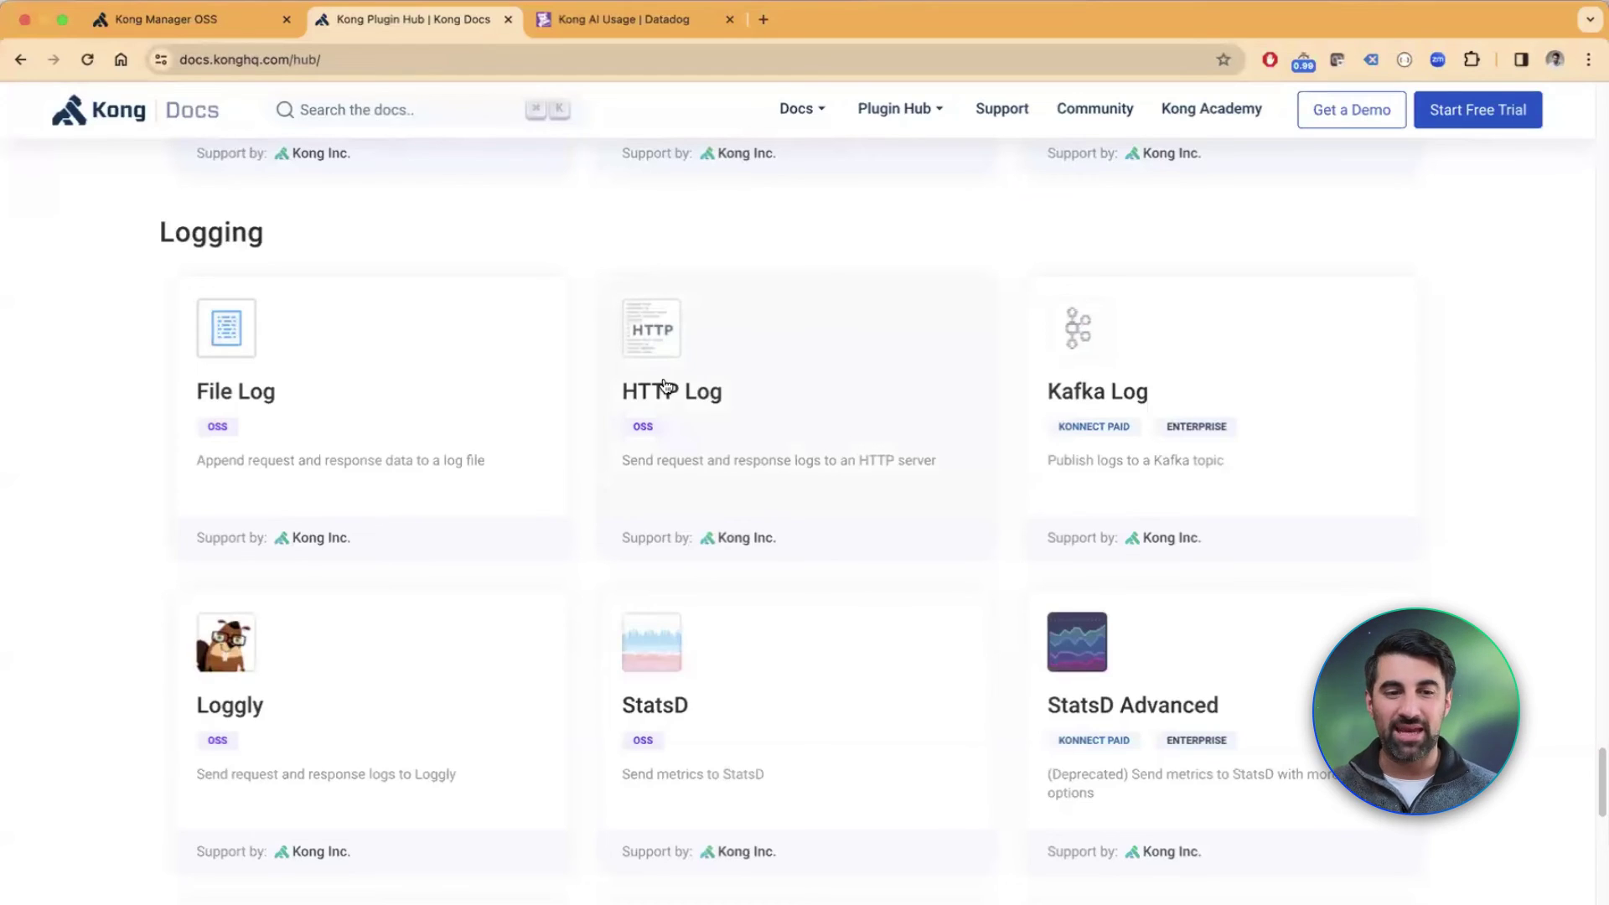